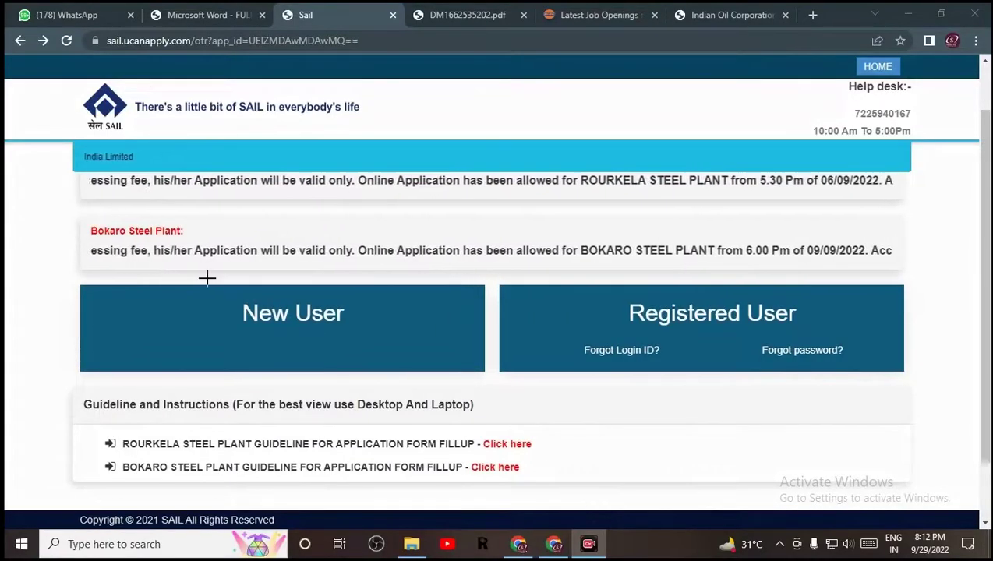
- Start a new user registration and submit Rourkela Steel Plant as the plant
{"action": "mouse_move", "coordinate": [206, 277]}
{"action": "left_mouse_down"}
{"action": "mouse_move", "coordinate": [229, 349]}
{"action": "mouse_move", "coordinate": [370, 333]}
{"action": "mouse_move", "coordinate": [237, 268]}
{"action": "mouse_move", "coordinate": [209, 278]}
{"action": "left_mouse_up"}
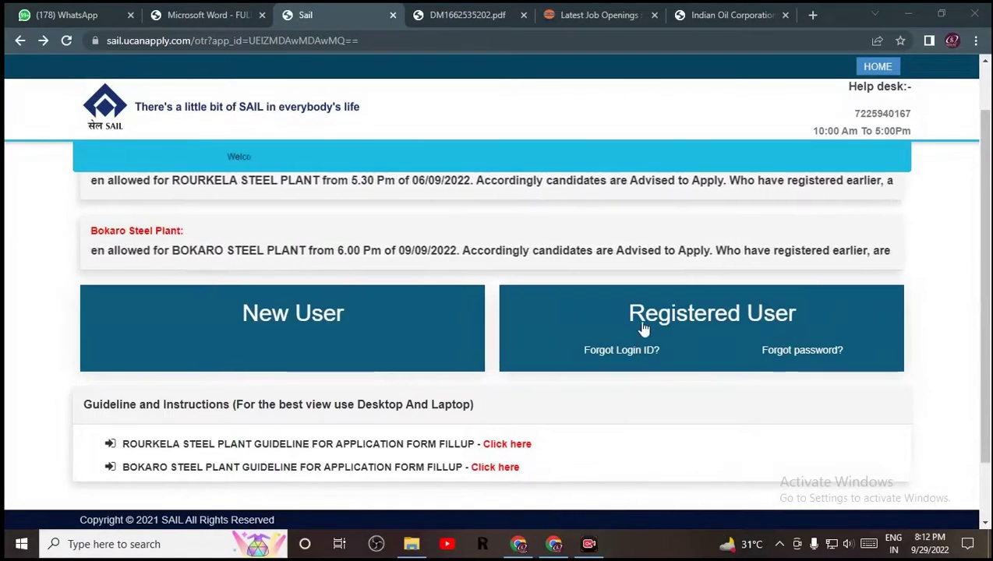
{"action": "left_click", "coordinate": [367, 319]}
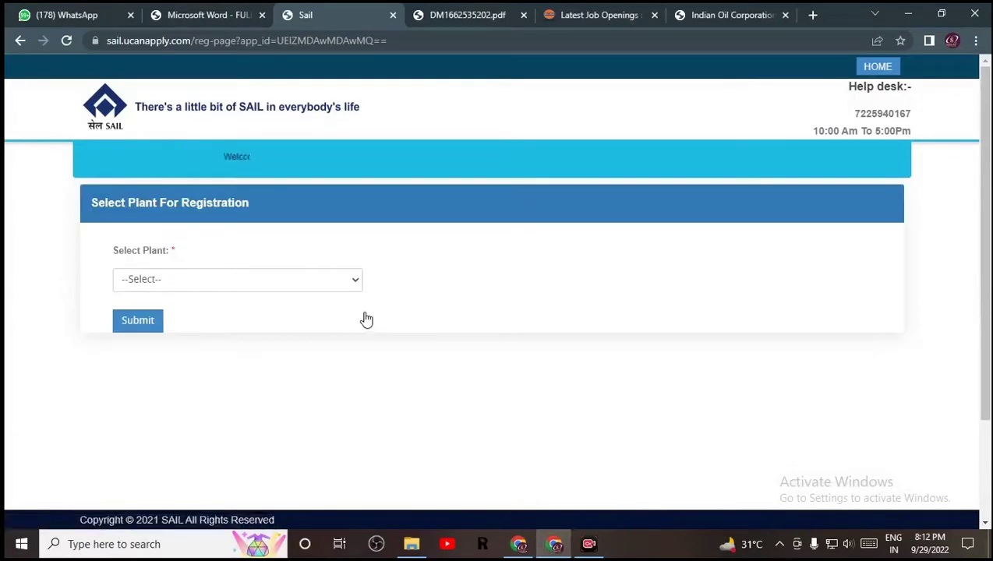
{"action": "left_click", "coordinate": [261, 283]}
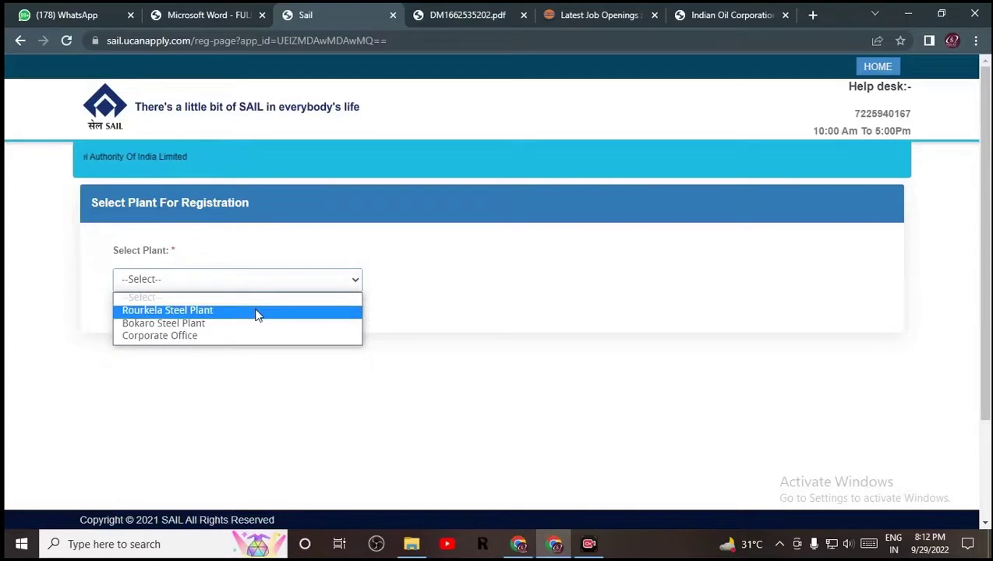
{"action": "left_click", "coordinate": [257, 311]}
{"action": "left_click", "coordinate": [136, 328]}
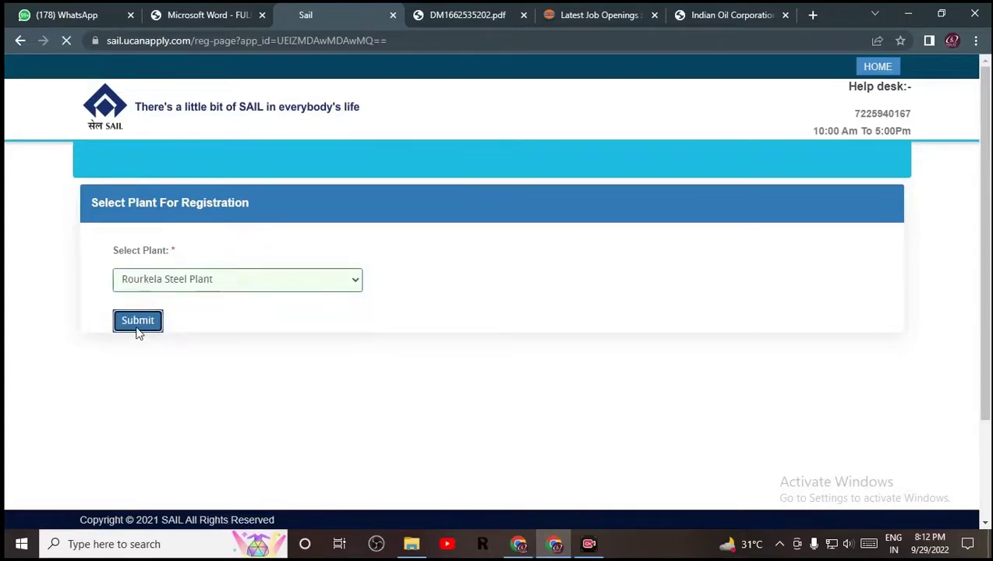
- Look through the blank registration form's login and personal details fields, from the password requirements down to the disability question
{"action": "left_click", "coordinate": [172, 361]}
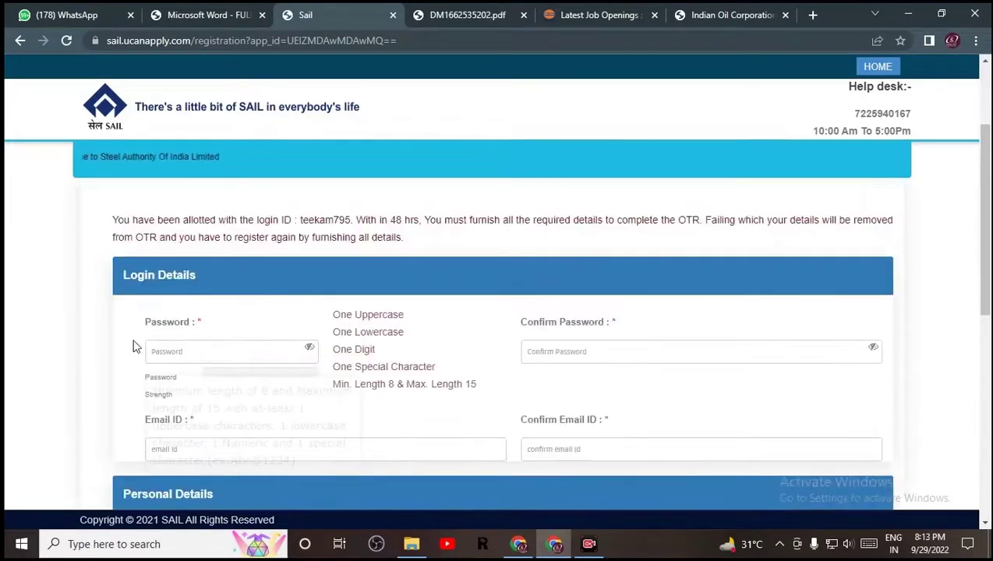
{"action": "mouse_move", "coordinate": [581, 360]}
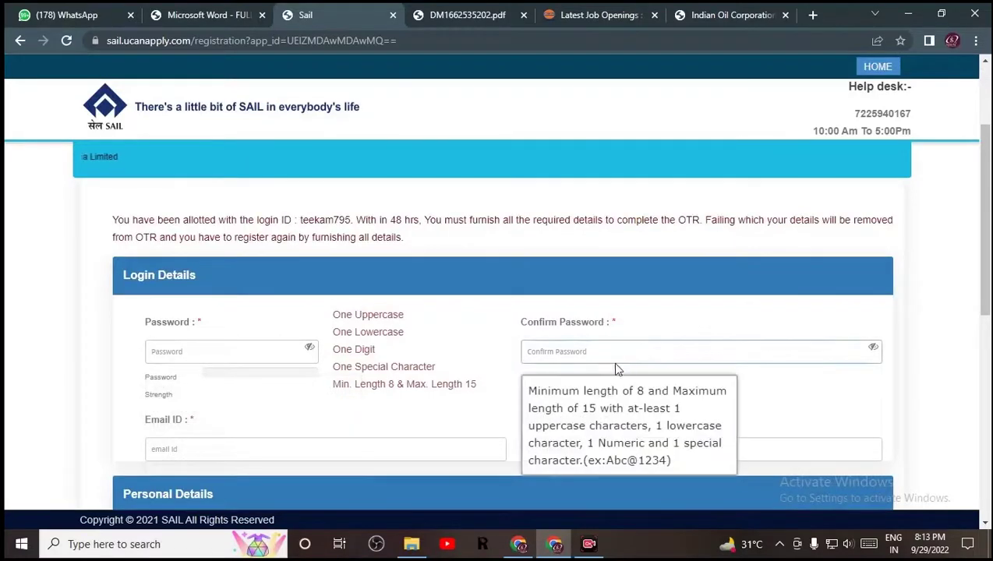
{"action": "scroll", "coordinate": [616, 368], "scroll_direction": "down", "scroll_amount": 1}
{"action": "scroll", "coordinate": [596, 371], "scroll_direction": "down", "scroll_amount": 1}
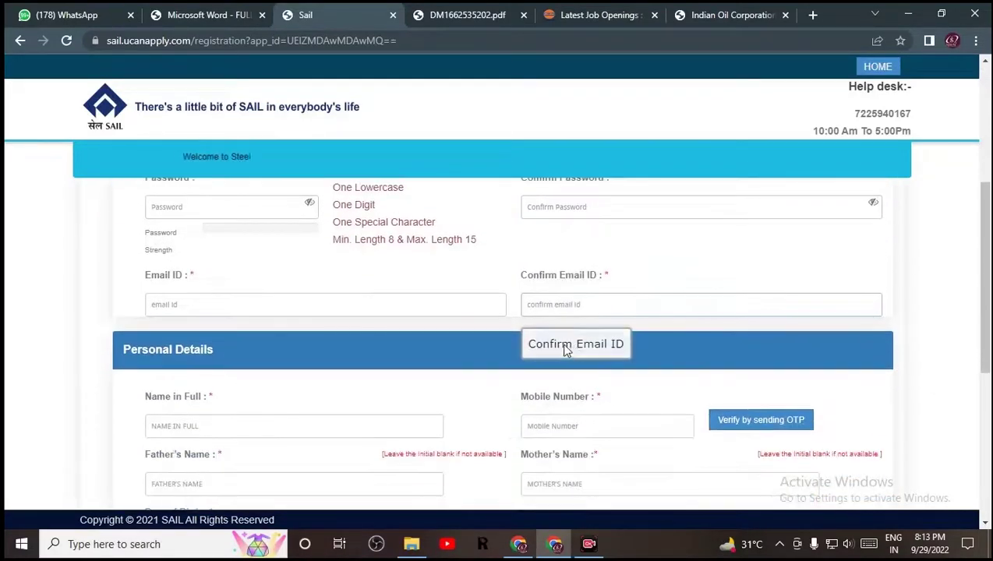
{"action": "scroll", "coordinate": [566, 351], "scroll_direction": "down", "scroll_amount": 1}
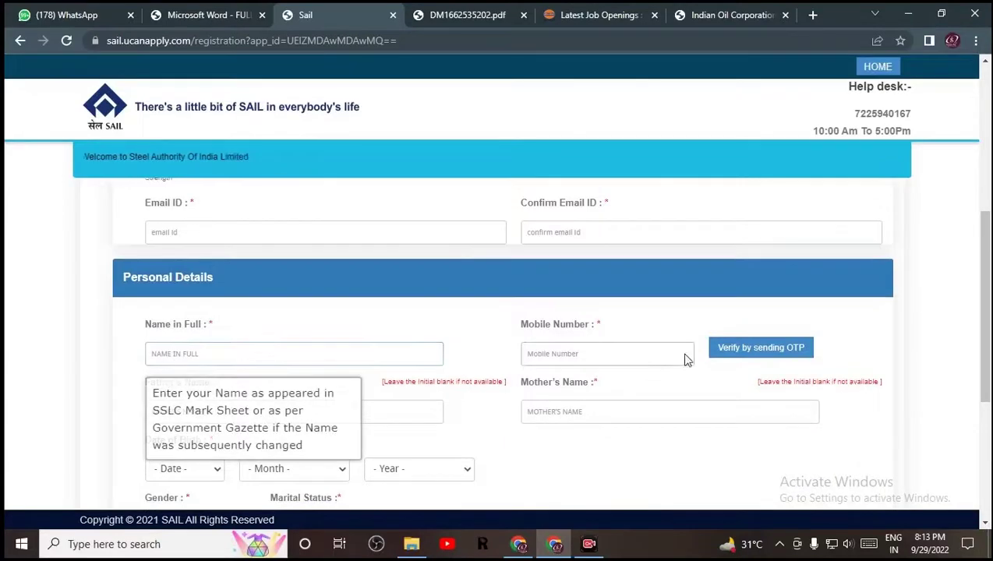
{"action": "scroll", "coordinate": [545, 347], "scroll_direction": "down", "scroll_amount": 1}
{"action": "mouse_move", "coordinate": [376, 350]}
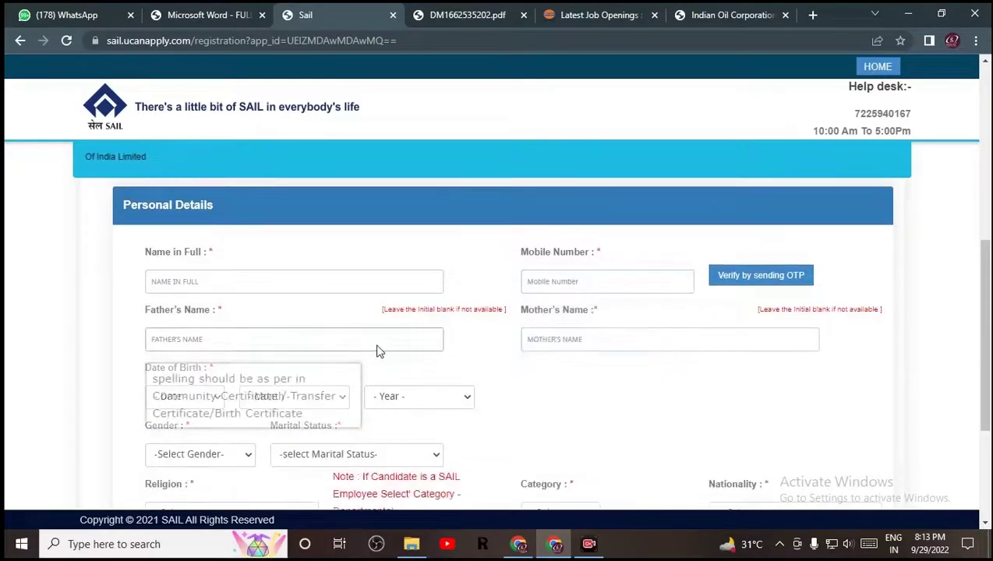
{"action": "scroll", "coordinate": [333, 360], "scroll_direction": "down", "scroll_amount": 1}
{"action": "scroll", "coordinate": [273, 329], "scroll_direction": "down", "scroll_amount": 2}
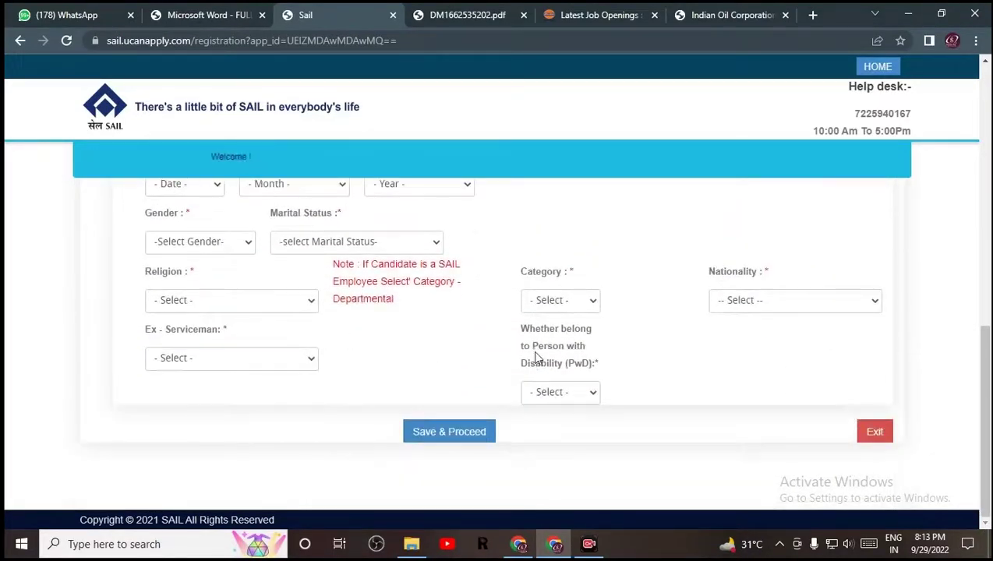
{"action": "scroll", "coordinate": [535, 358], "scroll_direction": "up", "scroll_amount": 5}
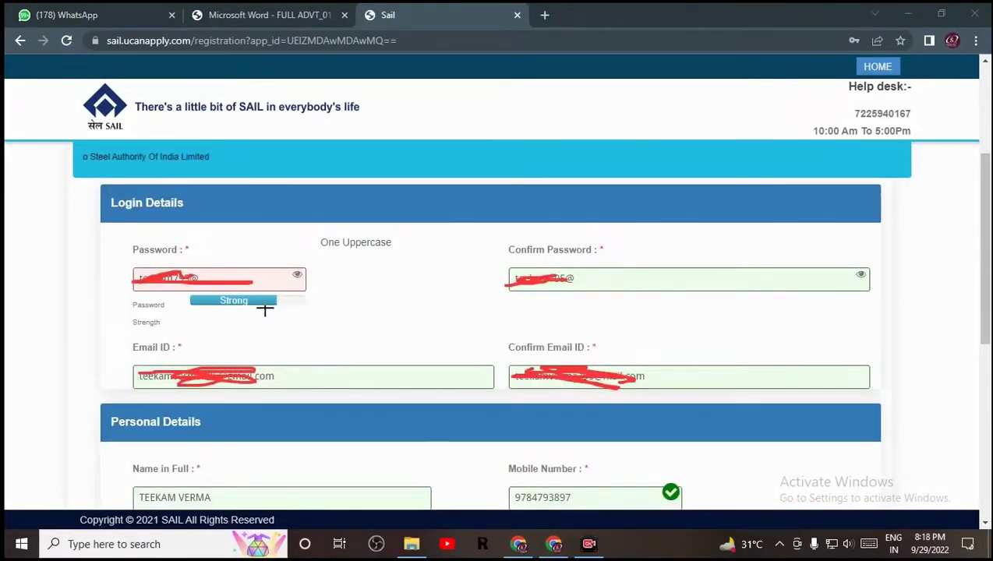
- Review the completed login details, covering the password, e-mail and their confirmation fields
{"action": "left_click_drag", "start_coordinate": [129, 253], "coordinate": [294, 322]}
{"action": "mouse_move", "coordinate": [473, 236]}
{"action": "left_mouse_down"}
{"action": "mouse_move", "coordinate": [483, 306]}
{"action": "mouse_move", "coordinate": [902, 305]}
{"action": "left_mouse_up"}
{"action": "mouse_move", "coordinate": [95, 352]}
{"action": "left_mouse_down"}
{"action": "mouse_move", "coordinate": [321, 407]}
{"action": "mouse_move", "coordinate": [433, 407]}
{"action": "left_mouse_up"}
{"action": "left_click_drag", "start_coordinate": [507, 348], "coordinate": [687, 401]}
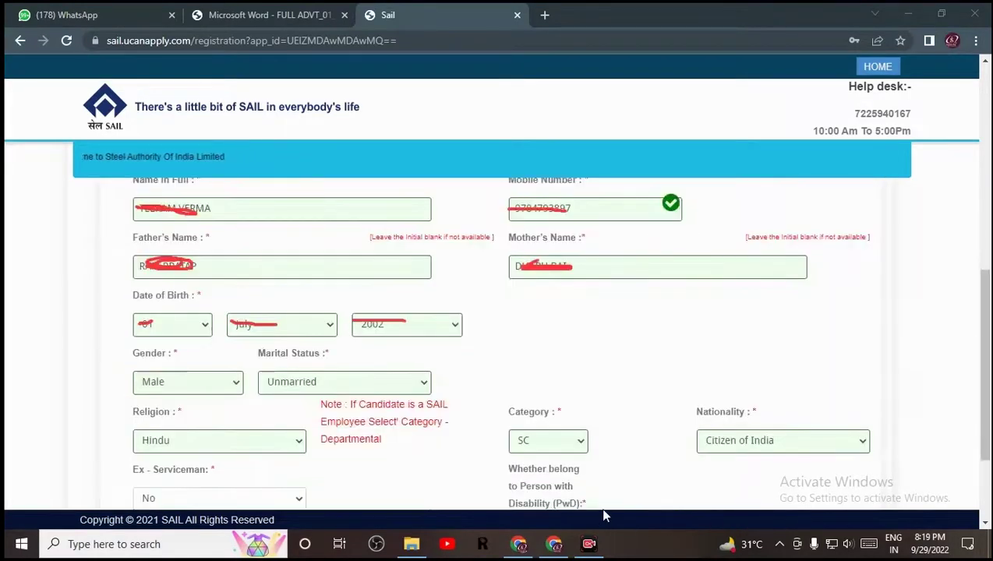
- Review the completed personal details, from the name, mobile number and parents' names to religion, category and nationality
{"action": "mouse_move", "coordinate": [133, 189]}
{"action": "left_mouse_down"}
{"action": "mouse_move", "coordinate": [191, 226]}
{"action": "mouse_move", "coordinate": [226, 230]}
{"action": "left_mouse_up"}
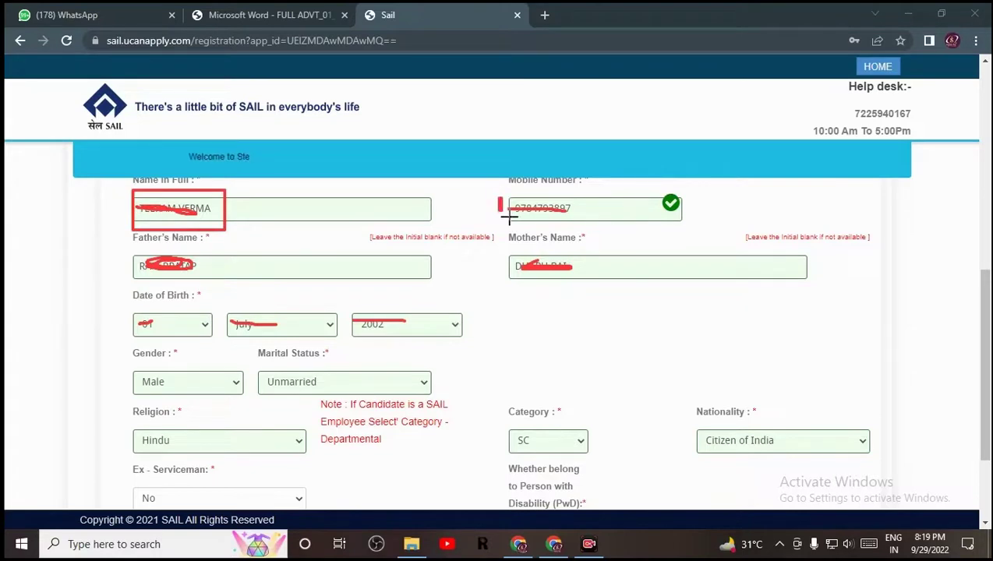
{"action": "left_click_drag", "start_coordinate": [508, 219], "coordinate": [646, 227]}
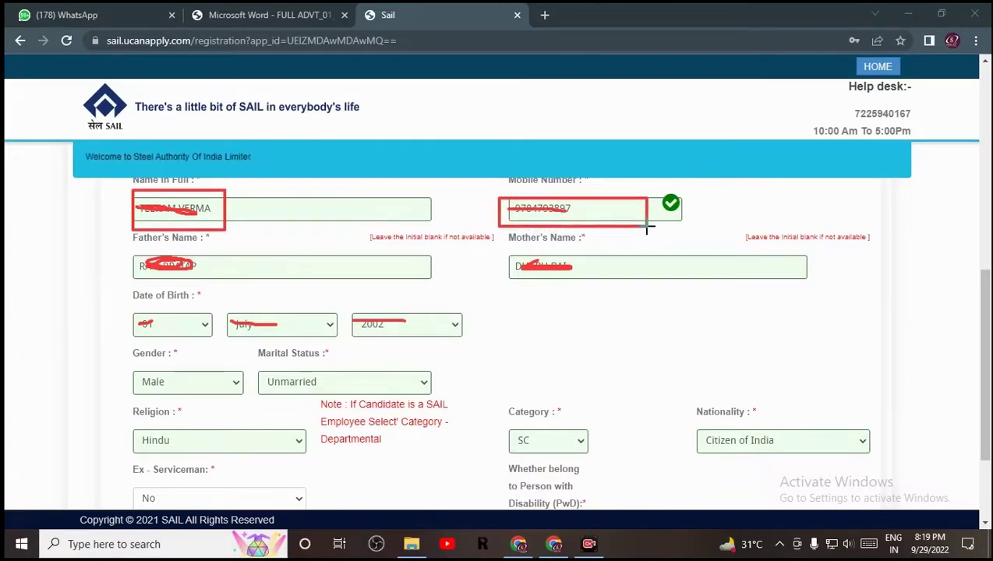
{"action": "left_click_drag", "start_coordinate": [118, 254], "coordinate": [210, 278]}
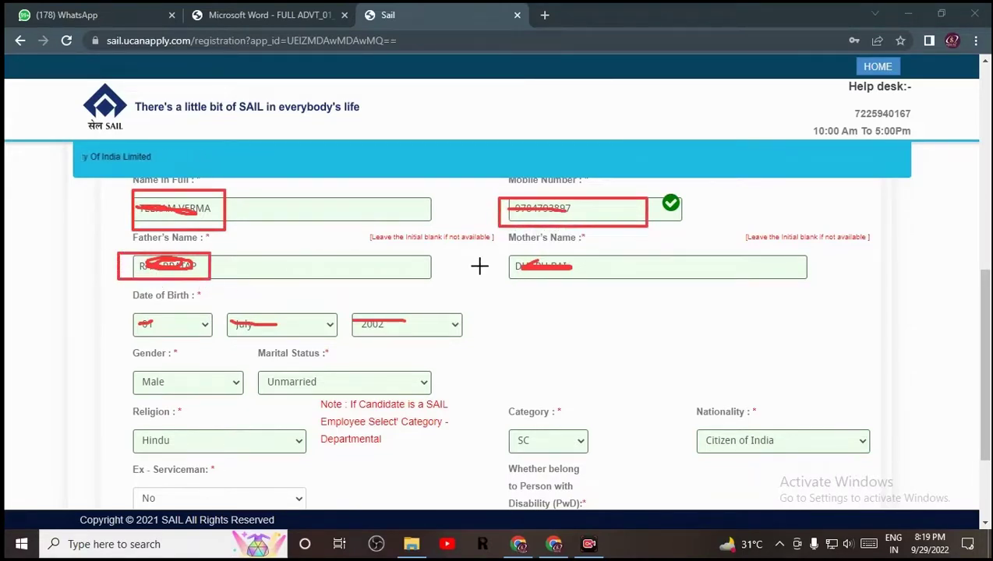
{"action": "left_click_drag", "start_coordinate": [497, 254], "coordinate": [628, 290]}
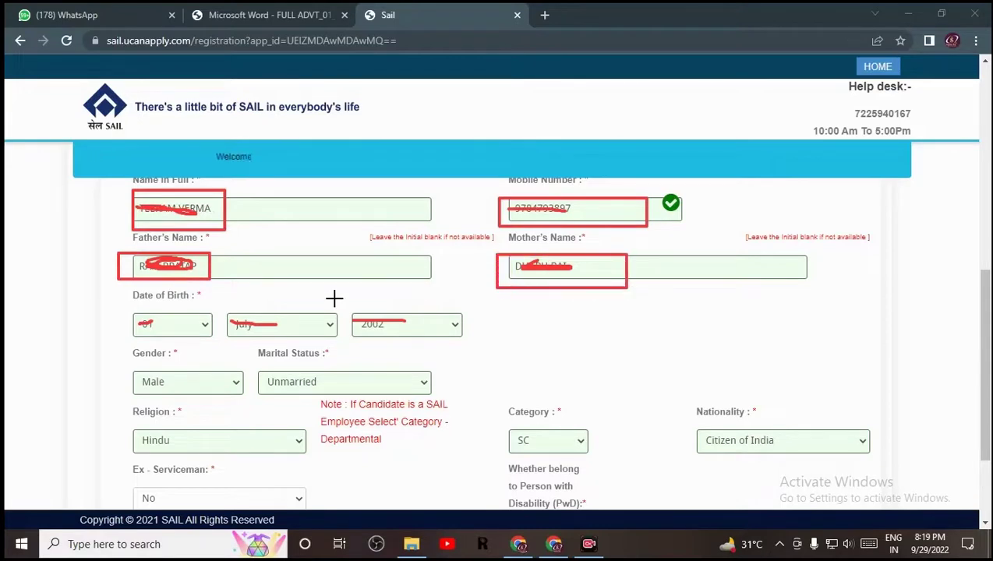
{"action": "mouse_move", "coordinate": [110, 304]}
{"action": "left_mouse_down"}
{"action": "mouse_move", "coordinate": [114, 314]}
{"action": "mouse_move", "coordinate": [474, 339]}
{"action": "left_mouse_up"}
{"action": "mouse_move", "coordinate": [136, 367]}
{"action": "left_mouse_down"}
{"action": "mouse_move", "coordinate": [216, 397]}
{"action": "mouse_move", "coordinate": [373, 396]}
{"action": "left_mouse_up"}
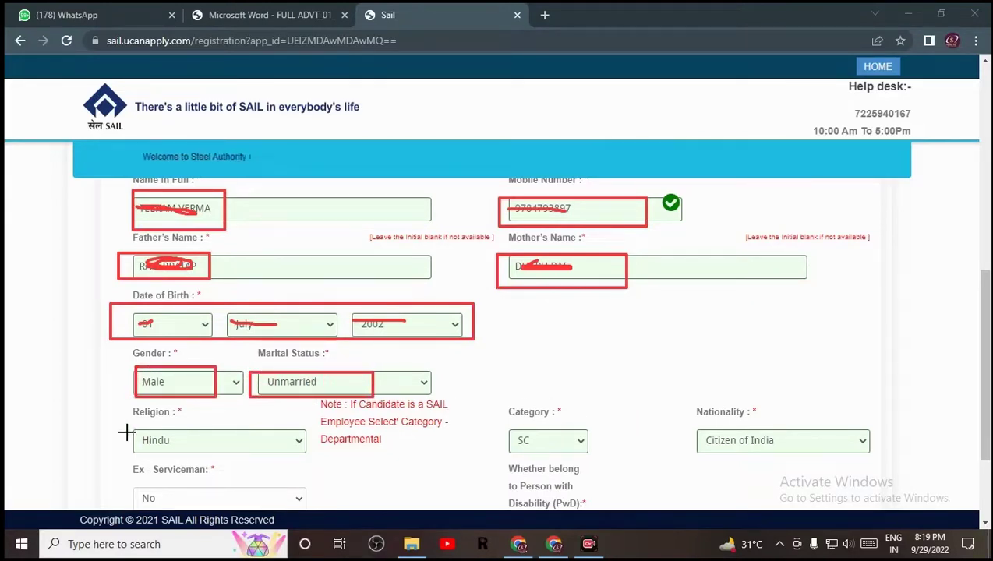
{"action": "left_click_drag", "start_coordinate": [128, 426], "coordinate": [213, 458]}
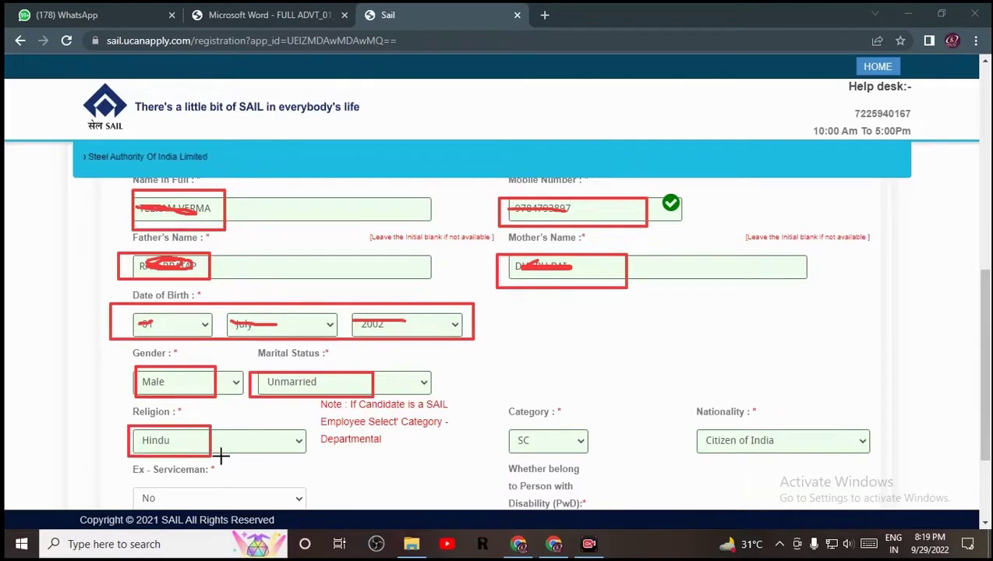
{"action": "mouse_move", "coordinate": [507, 424]}
{"action": "left_mouse_down"}
{"action": "mouse_move", "coordinate": [550, 462]}
{"action": "mouse_move", "coordinate": [595, 459]}
{"action": "left_mouse_up"}
{"action": "mouse_move", "coordinate": [697, 421]}
{"action": "left_mouse_down"}
{"action": "mouse_move", "coordinate": [700, 455]}
{"action": "mouse_move", "coordinate": [870, 462]}
{"action": "left_mouse_up"}
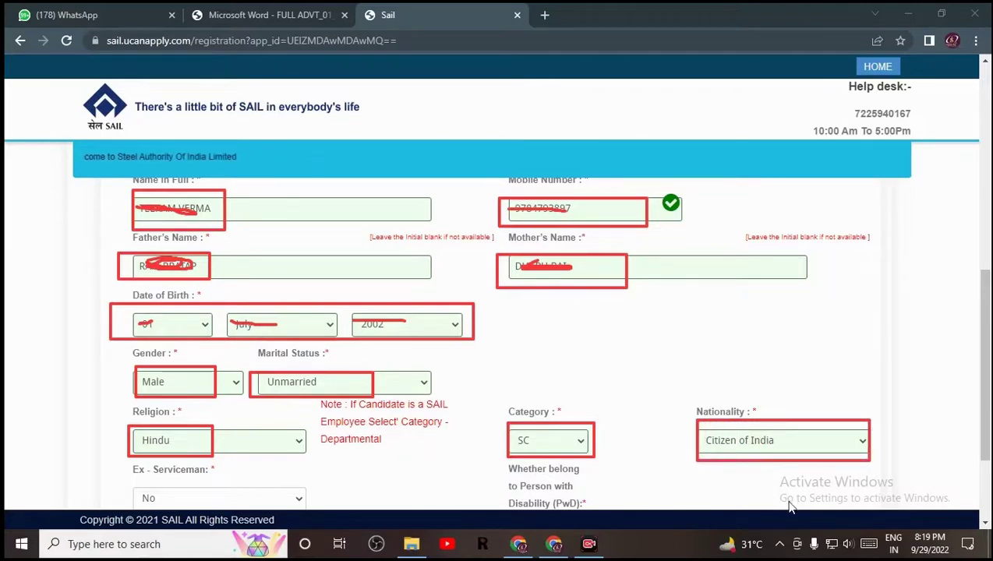
{"action": "key", "text": "Escape"}
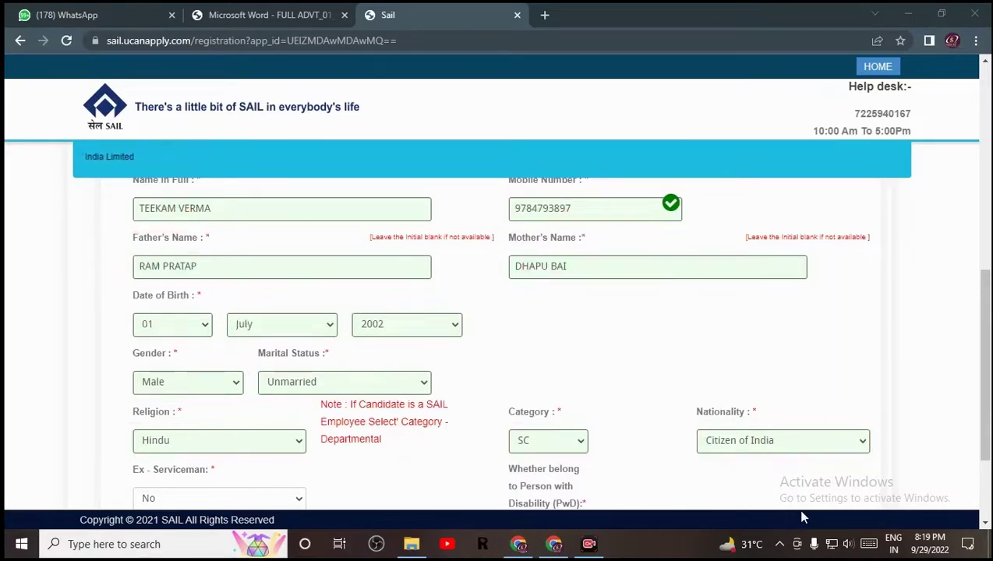
- Try to save the login and personal details and proceed, and dismiss the resulting dialog
{"action": "scroll", "coordinate": [492, 395], "scroll_direction": "down", "scroll_amount": 2}
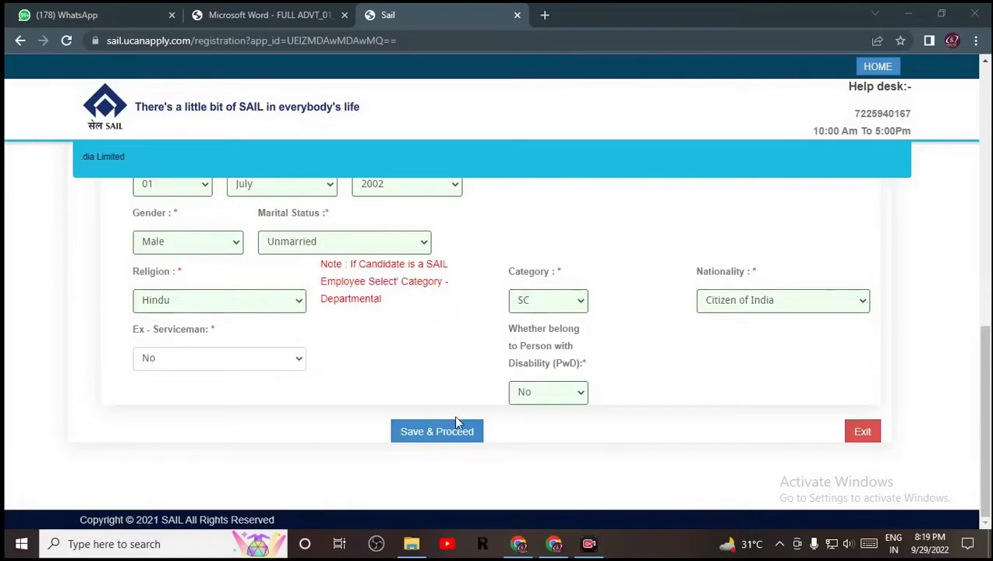
{"action": "left_click", "coordinate": [455, 441]}
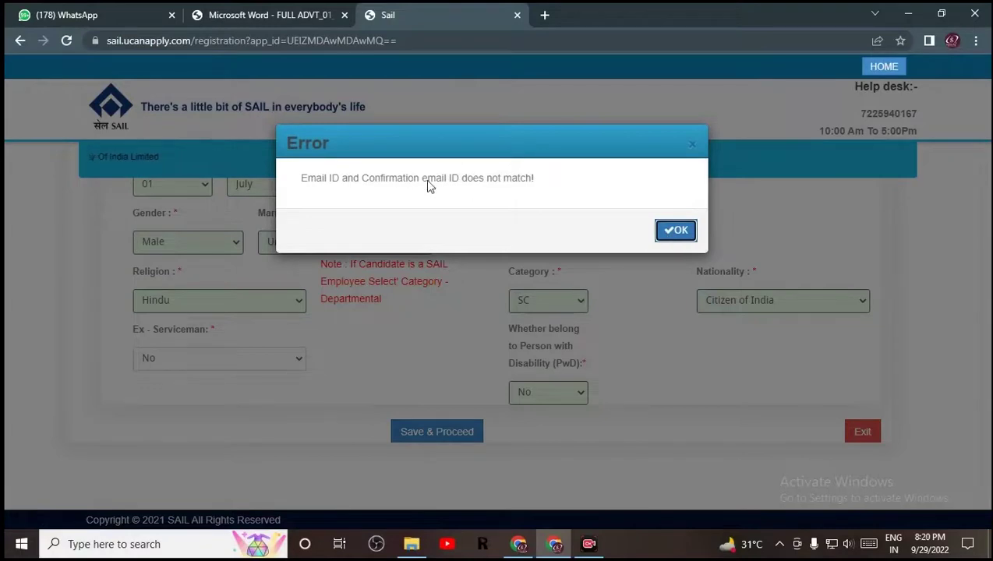
{"action": "left_click", "coordinate": [674, 231]}
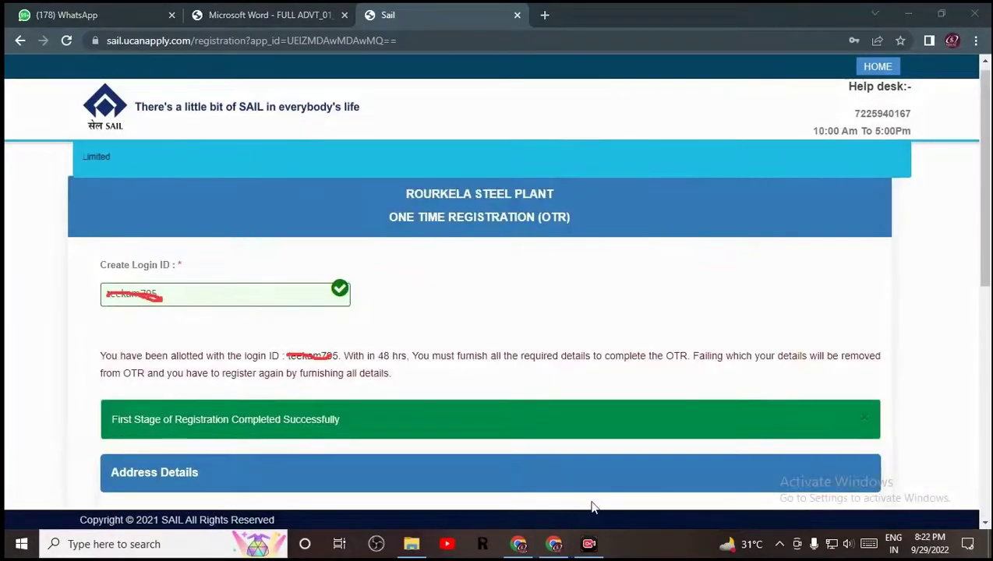
- Examine the allotted login ID, the registration deadline notice, the stage status and the communication and permanent address sections
{"action": "mouse_move", "coordinate": [86, 270]}
{"action": "left_mouse_down"}
{"action": "mouse_move", "coordinate": [288, 326]}
{"action": "mouse_move", "coordinate": [356, 325]}
{"action": "left_mouse_up"}
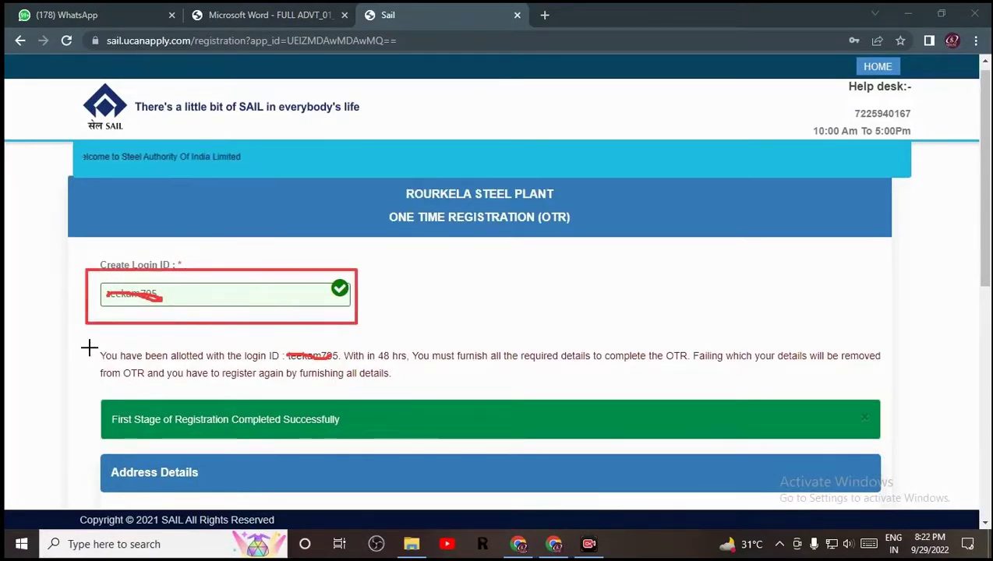
{"action": "mouse_move", "coordinate": [89, 348]}
{"action": "left_mouse_down"}
{"action": "mouse_move", "coordinate": [97, 361]}
{"action": "mouse_move", "coordinate": [162, 365]}
{"action": "mouse_move", "coordinate": [852, 366]}
{"action": "mouse_move", "coordinate": [886, 373]}
{"action": "mouse_move", "coordinate": [889, 389]}
{"action": "left_mouse_up"}
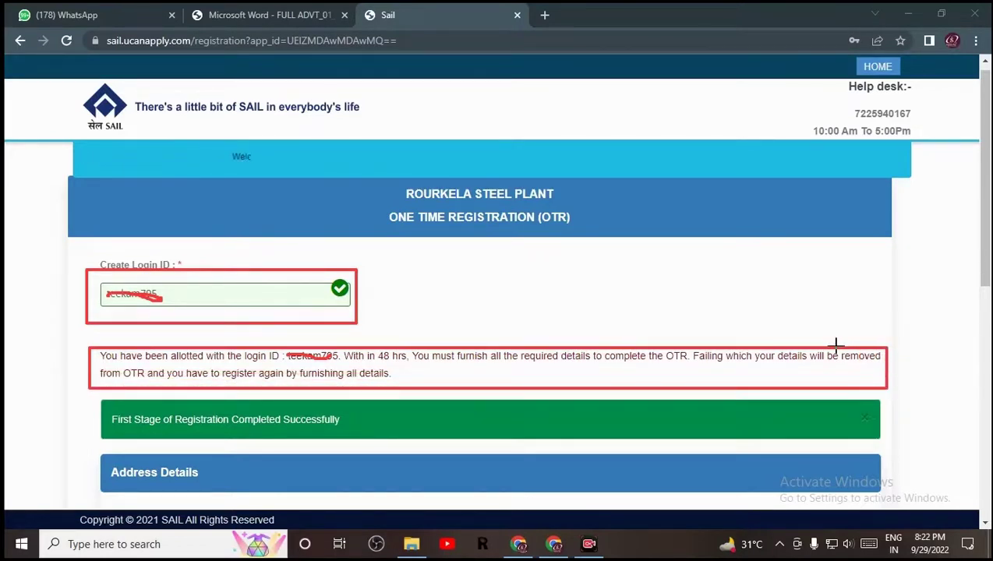
{"action": "mouse_move", "coordinate": [835, 348]}
{"action": "left_mouse_down"}
{"action": "mouse_move", "coordinate": [863, 371]}
{"action": "mouse_move", "coordinate": [892, 373]}
{"action": "left_mouse_up"}
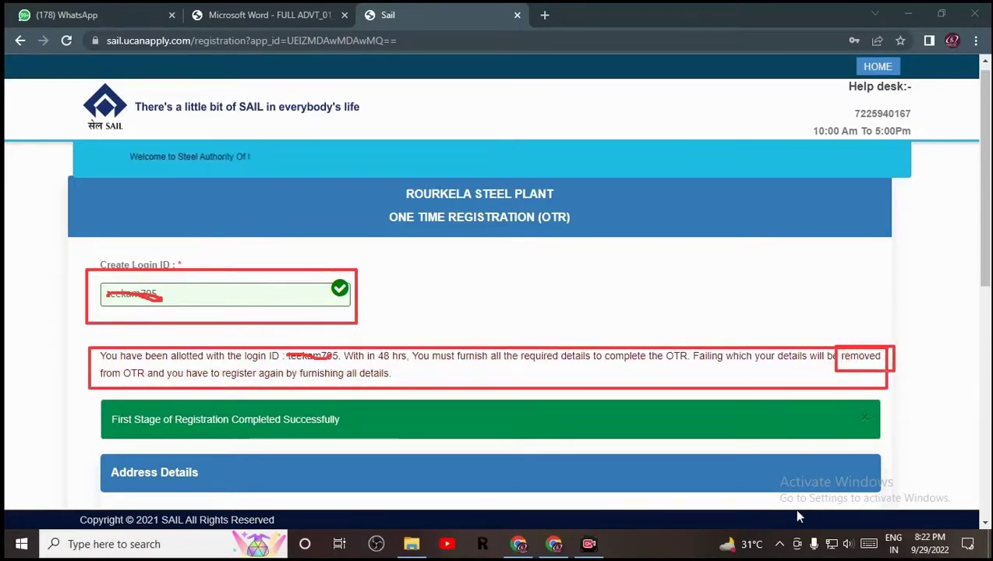
{"action": "scroll", "coordinate": [793, 508], "scroll_direction": "down", "scroll_amount": 3}
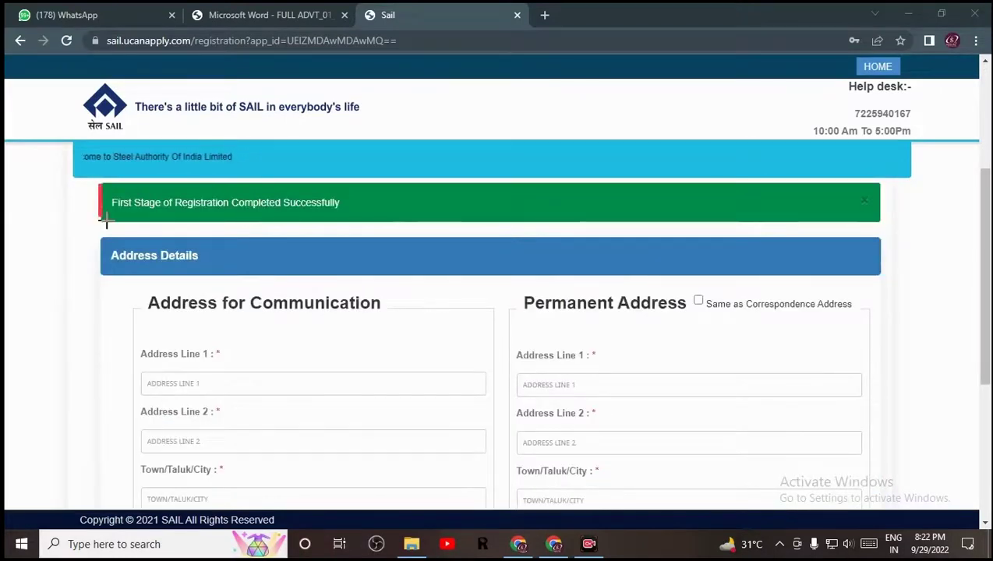
{"action": "left_click_drag", "start_coordinate": [106, 222], "coordinate": [357, 230]}
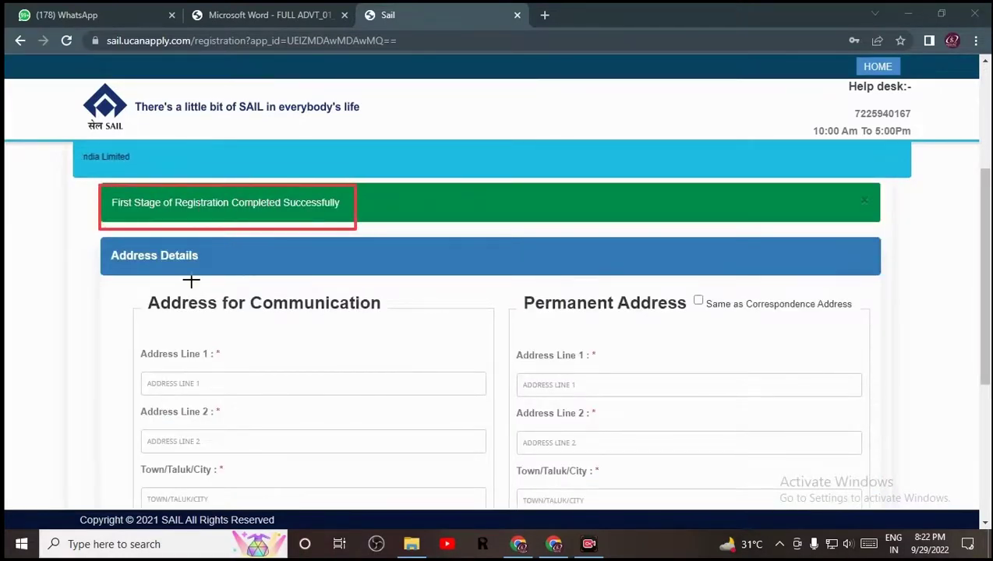
{"action": "left_click_drag", "start_coordinate": [148, 296], "coordinate": [417, 329]}
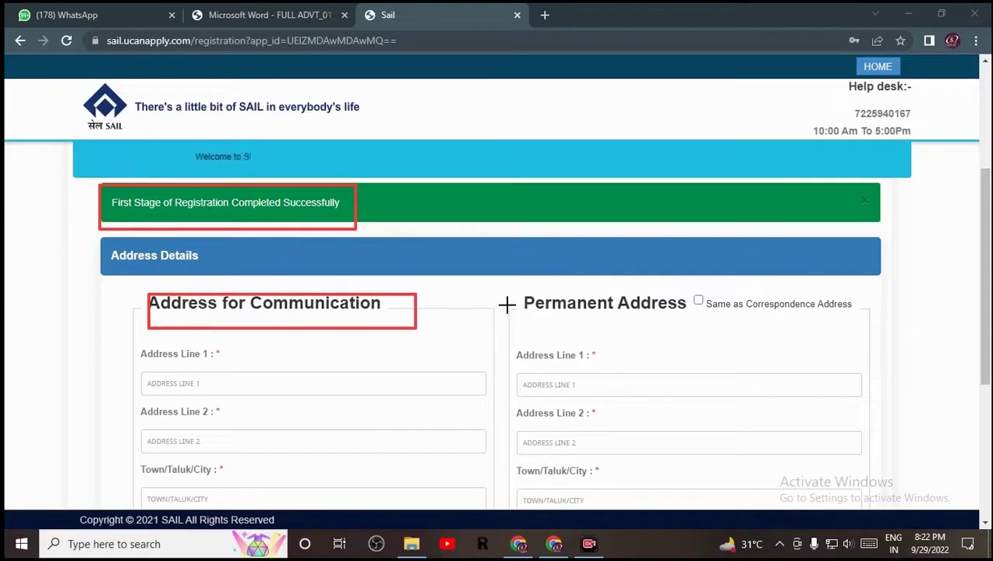
{"action": "mouse_move", "coordinate": [507, 294]}
{"action": "left_mouse_down"}
{"action": "mouse_move", "coordinate": [532, 323]}
{"action": "mouse_move", "coordinate": [671, 328]}
{"action": "left_mouse_up"}
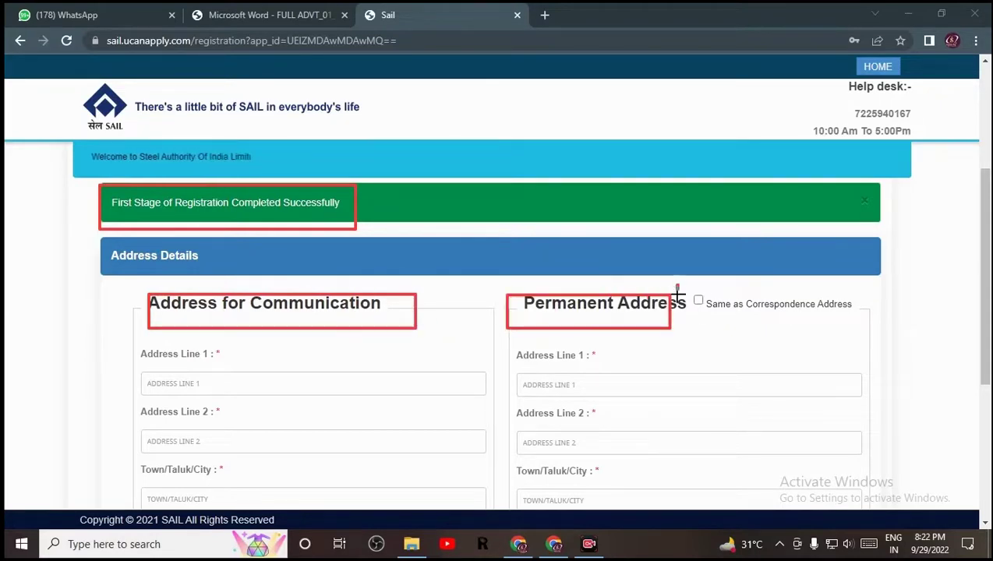
{"action": "left_click_drag", "start_coordinate": [679, 295], "coordinate": [690, 286]}
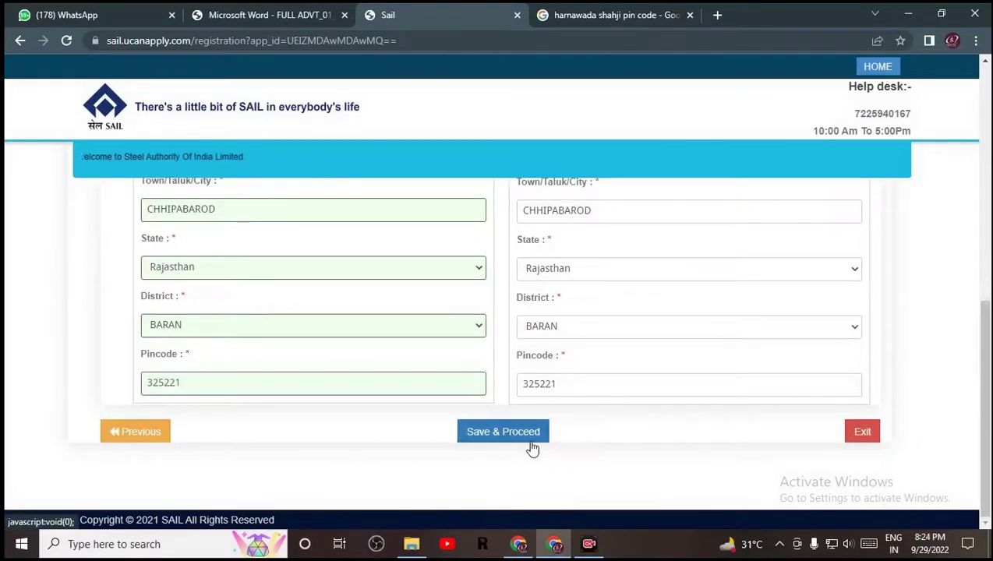
- Save the communication and permanent address details, proceed to the upload page, and examine its photo and signature areas
{"action": "left_click", "coordinate": [531, 443]}
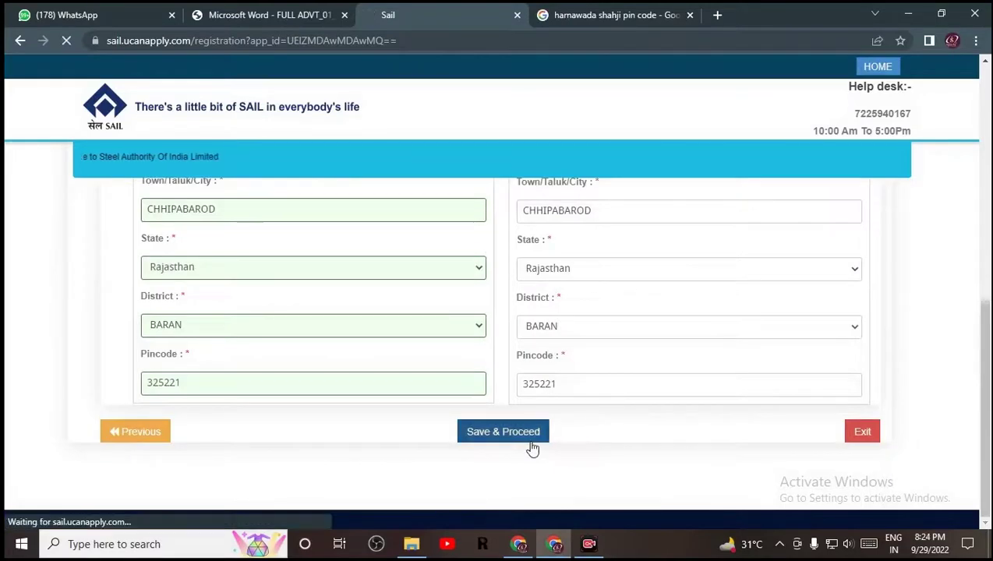
{"action": "scroll", "coordinate": [259, 372], "scroll_direction": "down", "scroll_amount": 1}
{"action": "scroll", "coordinate": [342, 361], "scroll_direction": "up", "scroll_amount": 1}
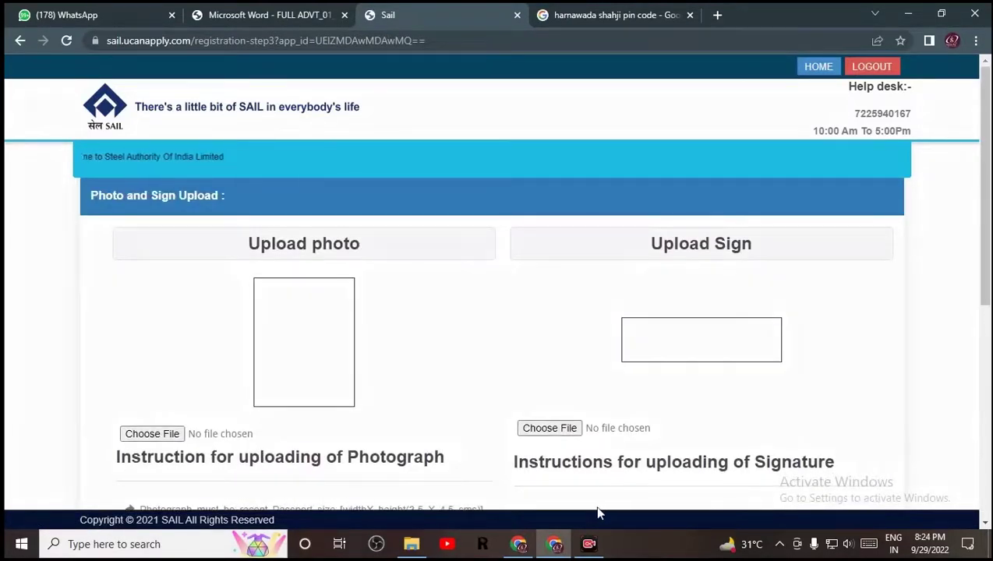
{"action": "mouse_move", "coordinate": [229, 263]}
{"action": "left_mouse_down"}
{"action": "mouse_move", "coordinate": [388, 431]}
{"action": "mouse_move", "coordinate": [407, 431]}
{"action": "left_mouse_up"}
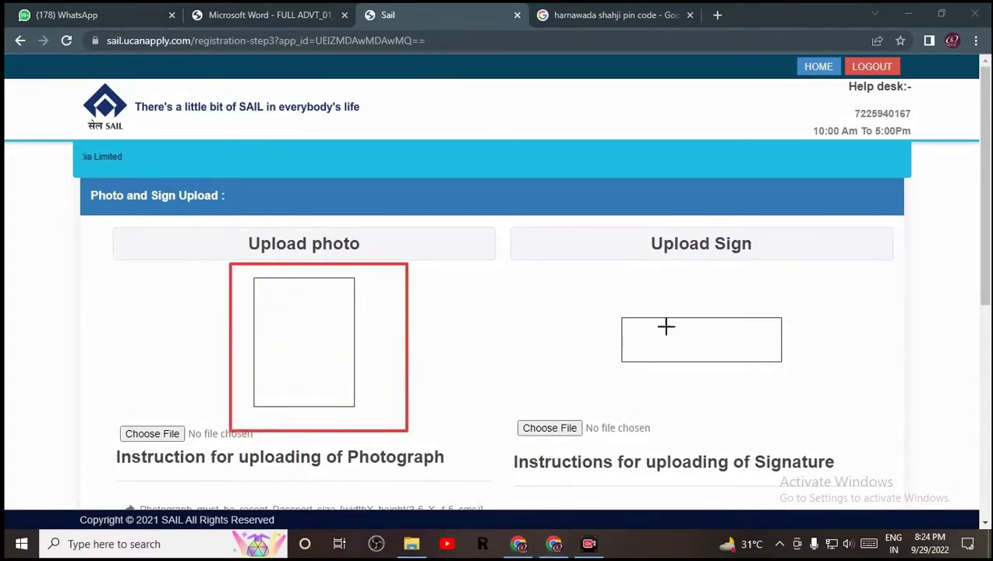
{"action": "mouse_move", "coordinate": [554, 287]}
{"action": "left_mouse_down"}
{"action": "mouse_move", "coordinate": [563, 326]}
{"action": "mouse_move", "coordinate": [856, 396]}
{"action": "left_mouse_up"}
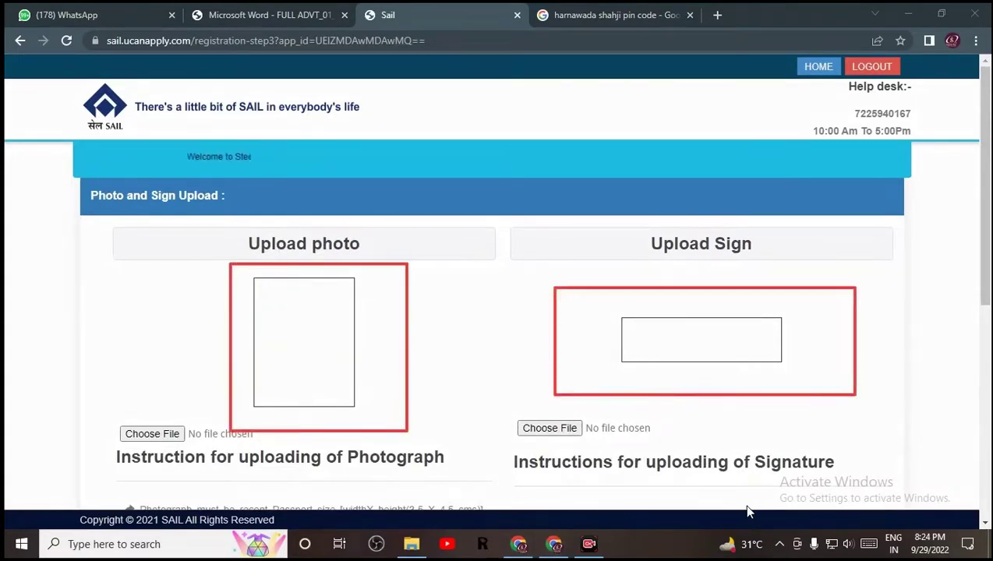
- Examine the photograph and signature upload instructions, including the required dimensions, file sizes and image formats
{"action": "scroll", "coordinate": [535, 448], "scroll_direction": "down", "scroll_amount": 4}
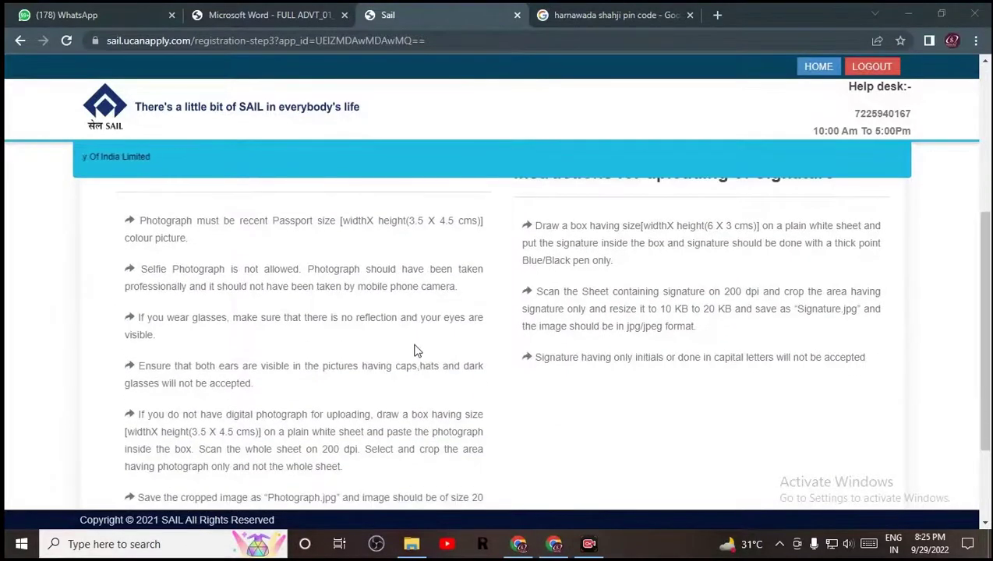
{"action": "scroll", "coordinate": [363, 359], "scroll_direction": "down", "scroll_amount": 1}
{"action": "scroll", "coordinate": [296, 358], "scroll_direction": "up", "scroll_amount": 1}
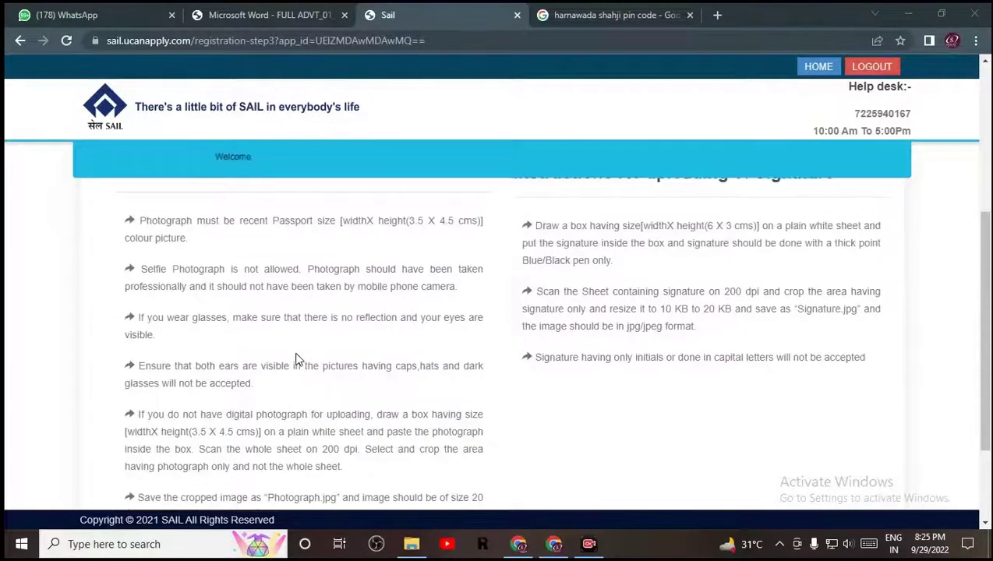
{"action": "scroll", "coordinate": [294, 359], "scroll_direction": "down", "scroll_amount": 2}
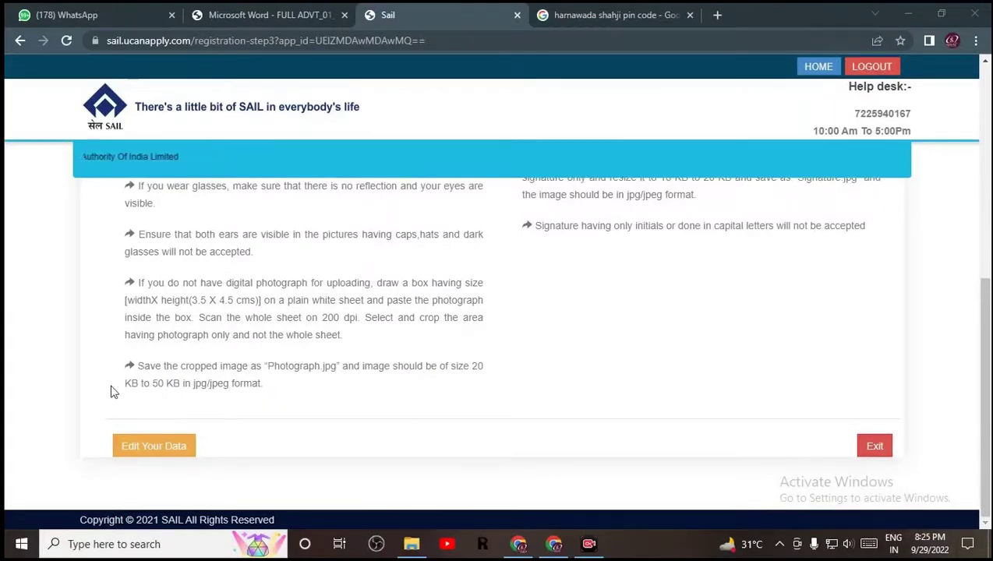
{"action": "left_click_drag", "start_coordinate": [113, 386], "coordinate": [230, 389]}
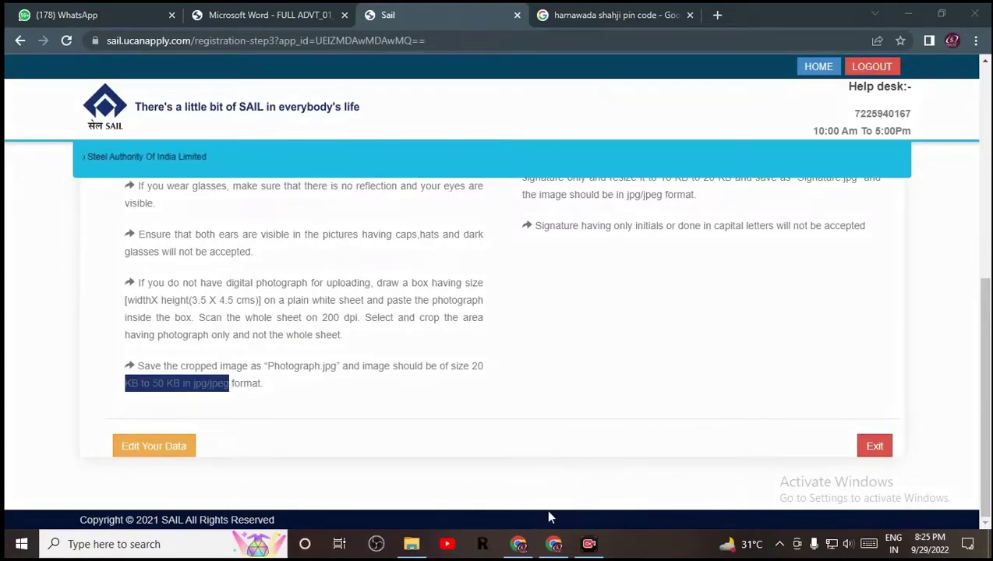
{"action": "scroll", "coordinate": [645, 337], "scroll_direction": "up", "scroll_amount": 4}
{"action": "scroll", "coordinate": [705, 369], "scroll_direction": "down", "scroll_amount": 1}
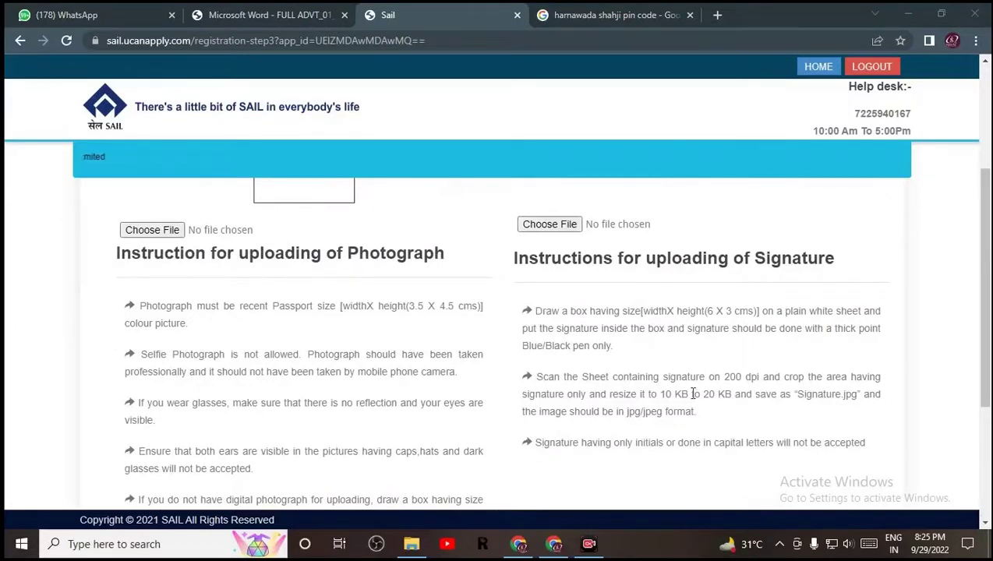
{"action": "left_click_drag", "start_coordinate": [652, 395], "coordinate": [739, 395]}
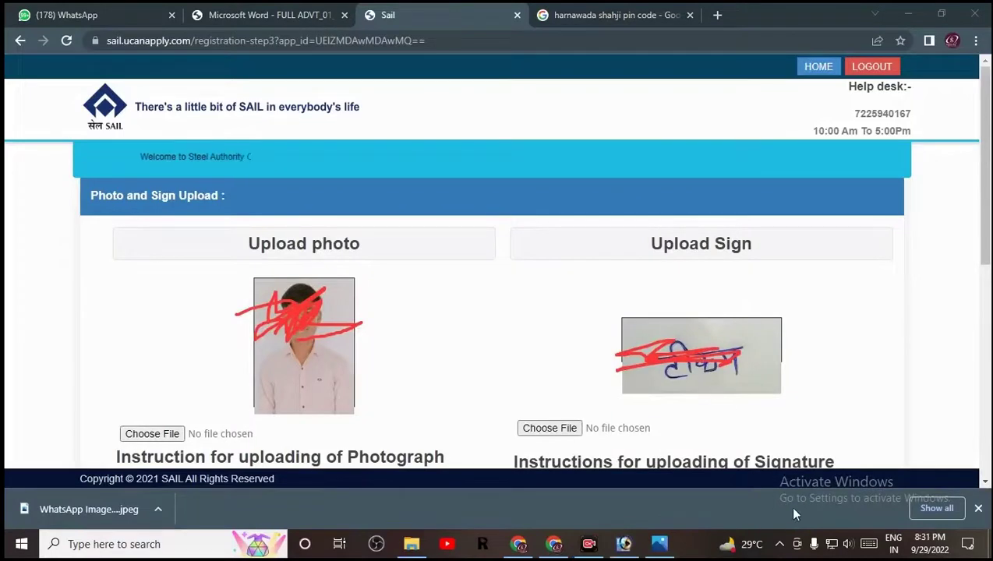
- Save the uploaded photo and signature and proceed to the registration preview
{"action": "key", "text": "End"}
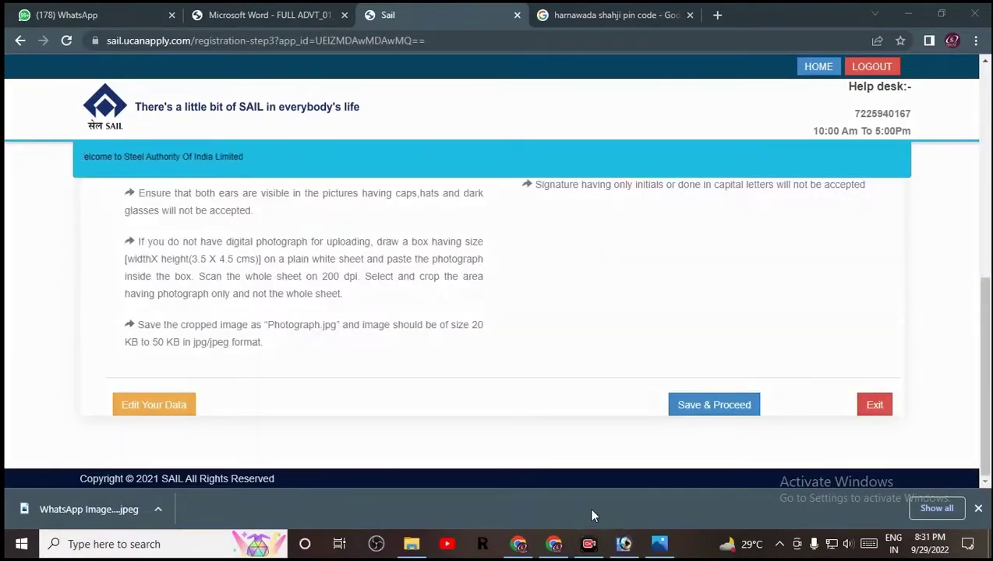
{"action": "mouse_move", "coordinate": [89, 379]}
{"action": "left_mouse_down"}
{"action": "mouse_move", "coordinate": [91, 412]}
{"action": "mouse_move", "coordinate": [203, 427]}
{"action": "left_mouse_up"}
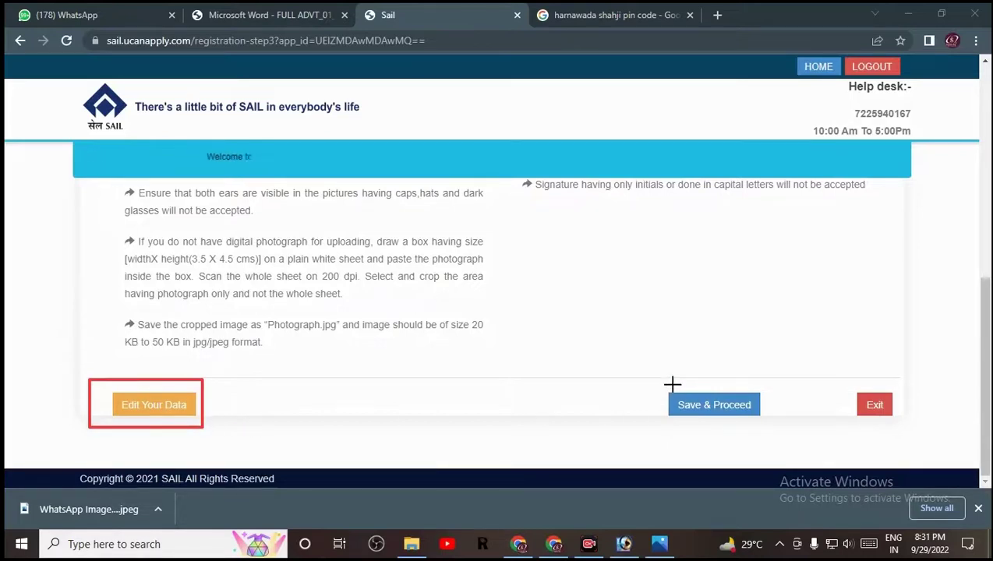
{"action": "mouse_move", "coordinate": [659, 376]}
{"action": "left_mouse_down"}
{"action": "mouse_move", "coordinate": [657, 410]}
{"action": "mouse_move", "coordinate": [771, 438]}
{"action": "left_mouse_up"}
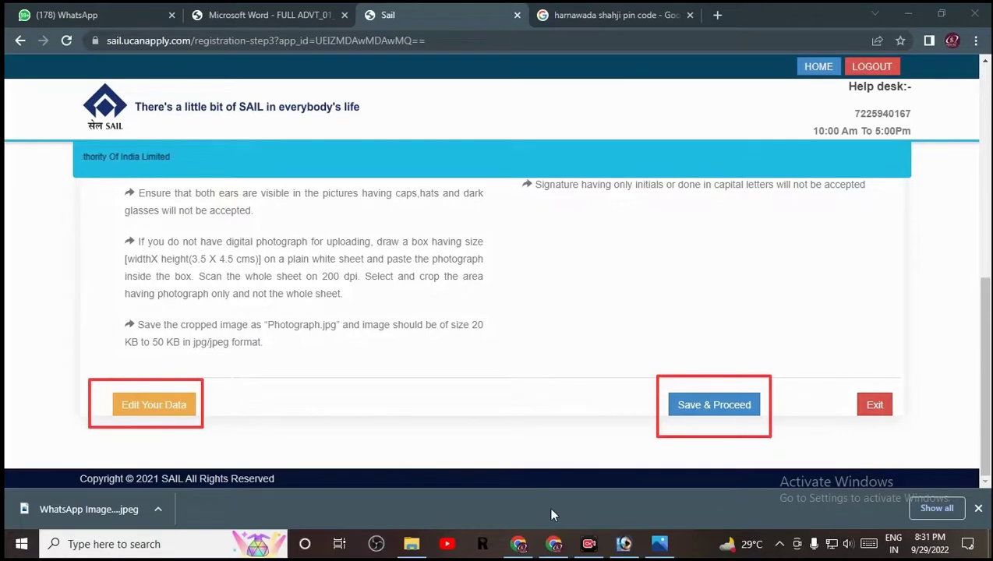
{"action": "key", "text": "Escape"}
{"action": "left_click", "coordinate": [727, 411]}
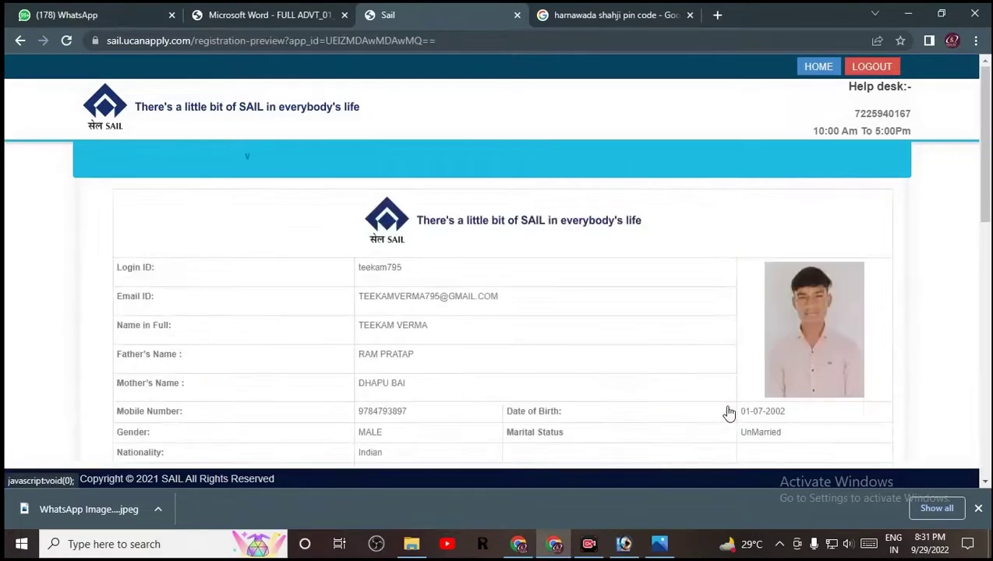
- Accept the declaration at the end of the registration preview and confirm the final submission
{"action": "scroll", "coordinate": [753, 346], "scroll_direction": "down", "scroll_amount": 5}
{"action": "scroll", "coordinate": [752, 346], "scroll_direction": "up", "scroll_amount": 2}
{"action": "scroll", "coordinate": [752, 346], "scroll_direction": "down", "scroll_amount": 10}
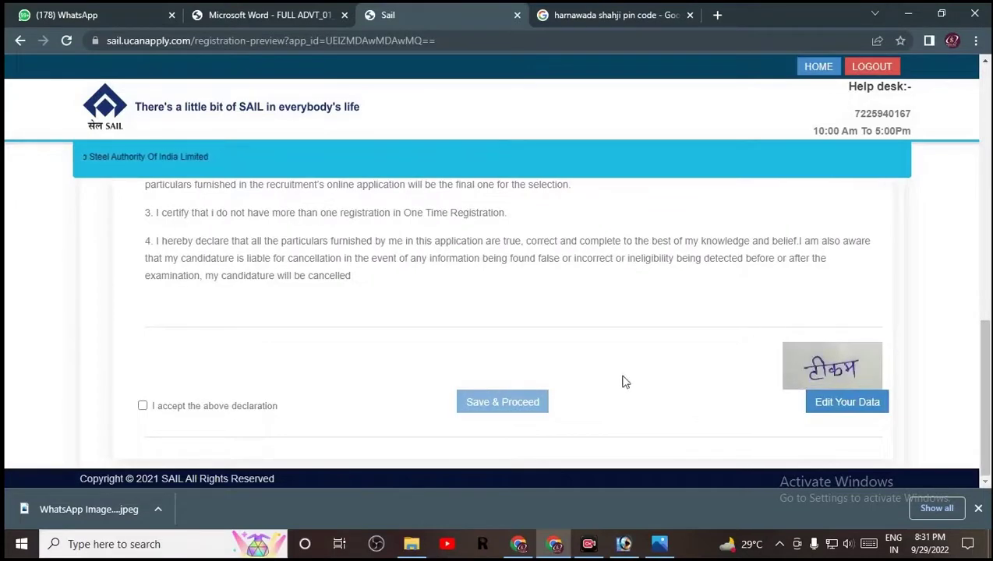
{"action": "left_click", "coordinate": [178, 407]}
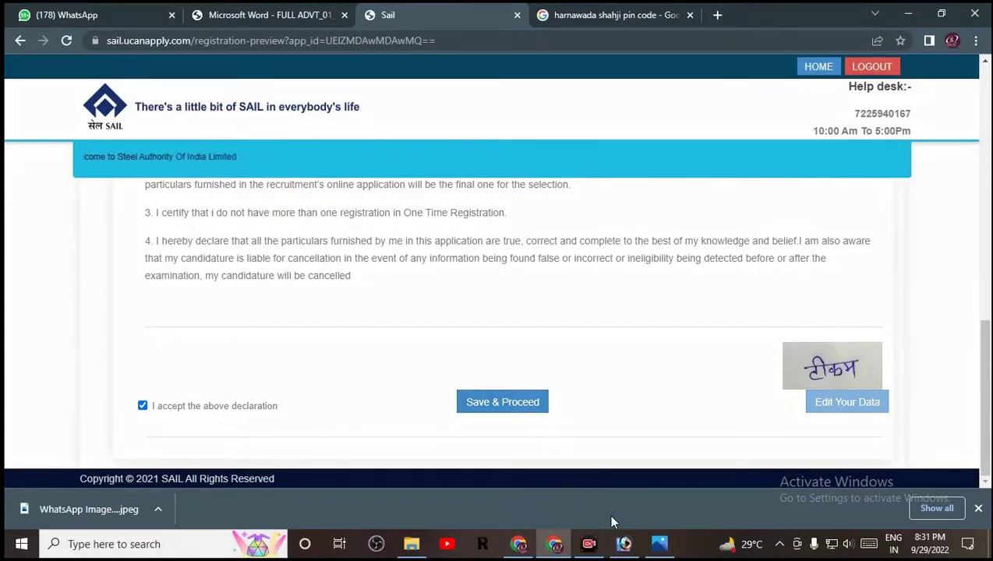
{"action": "mouse_move", "coordinate": [798, 395]}
{"action": "left_mouse_down"}
{"action": "mouse_move", "coordinate": [854, 354]}
{"action": "mouse_move", "coordinate": [805, 378]}
{"action": "left_mouse_up"}
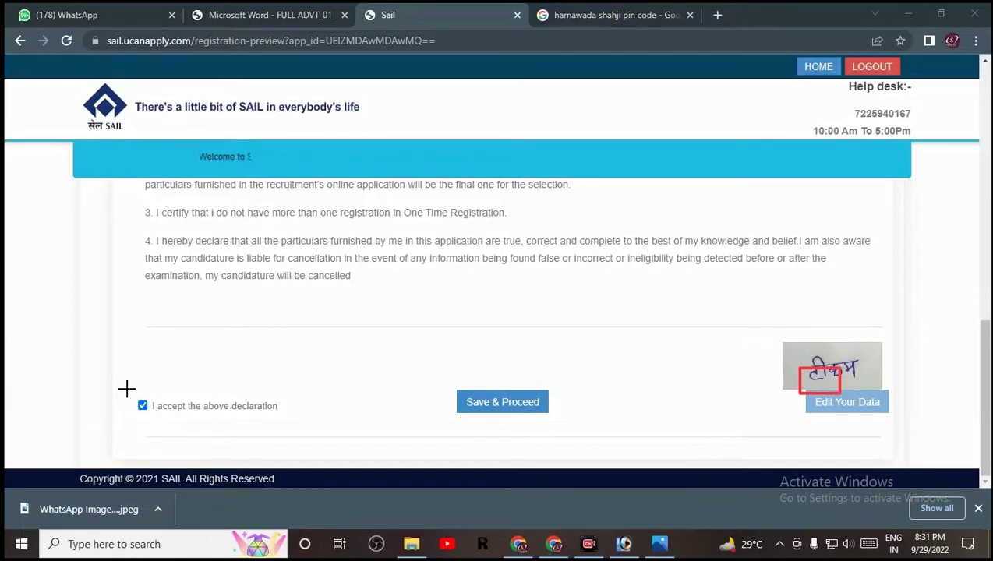
{"action": "mouse_move", "coordinate": [127, 388]}
{"action": "left_mouse_down"}
{"action": "mouse_move", "coordinate": [155, 426]}
{"action": "mouse_move", "coordinate": [292, 428]}
{"action": "left_mouse_up"}
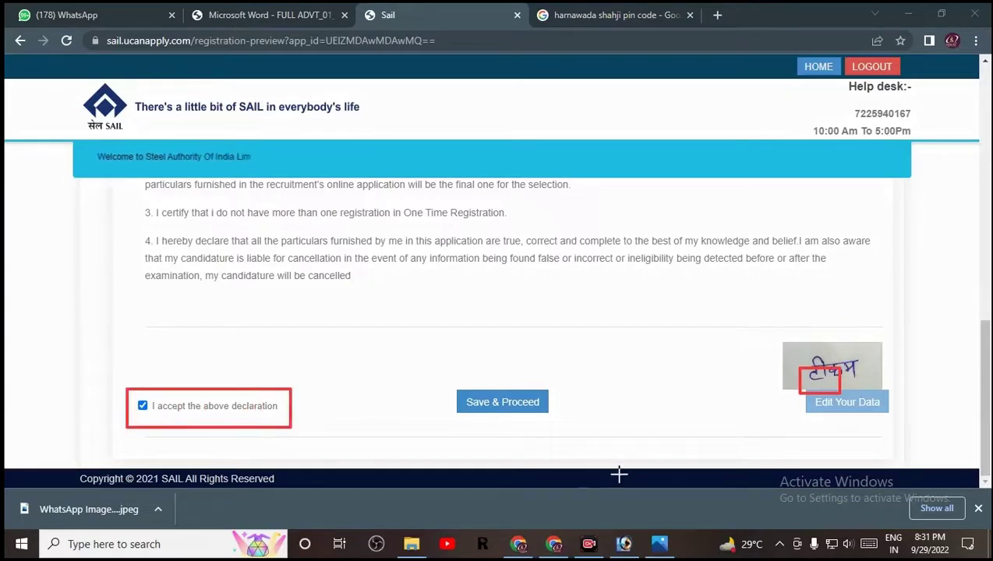
{"action": "key", "text": "Escape"}
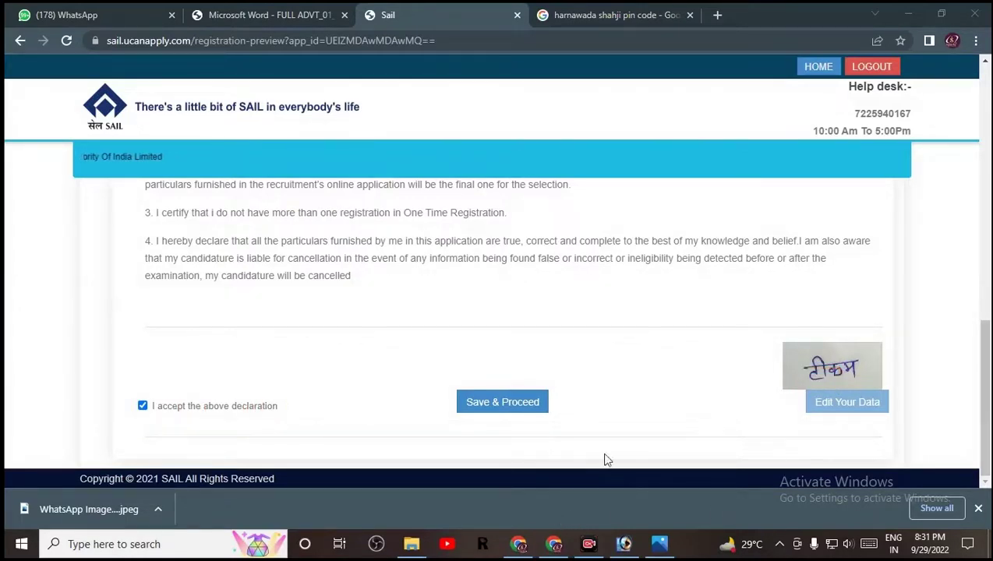
{"action": "left_click", "coordinate": [539, 407]}
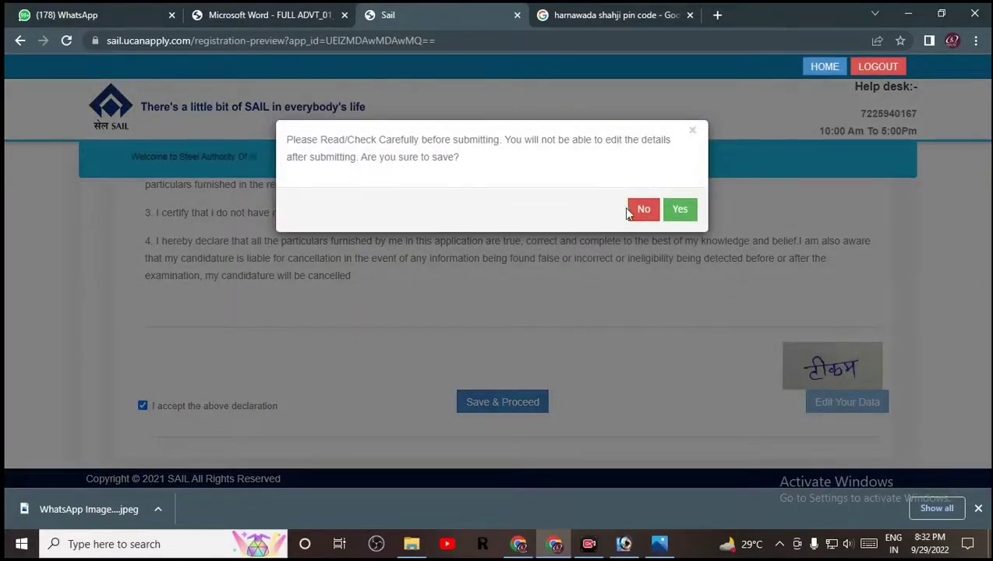
{"action": "left_click", "coordinate": [680, 210]}
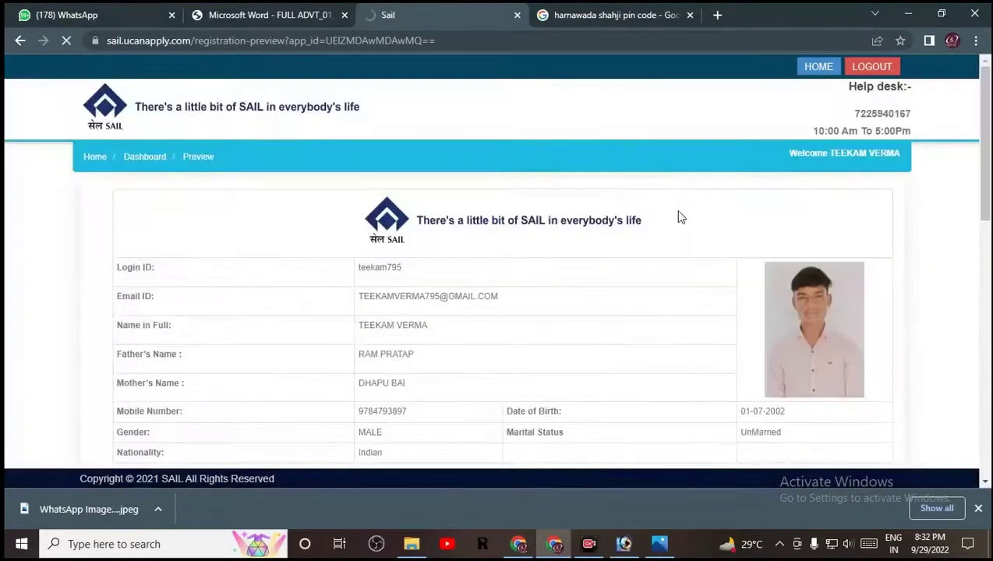
- Review the submitted registration, continue to the dashboard sign-in form and select the plant there
{"action": "scroll", "coordinate": [675, 209], "scroll_direction": "down", "scroll_amount": 5}
{"action": "scroll", "coordinate": [678, 212], "scroll_direction": "down", "scroll_amount": 4}
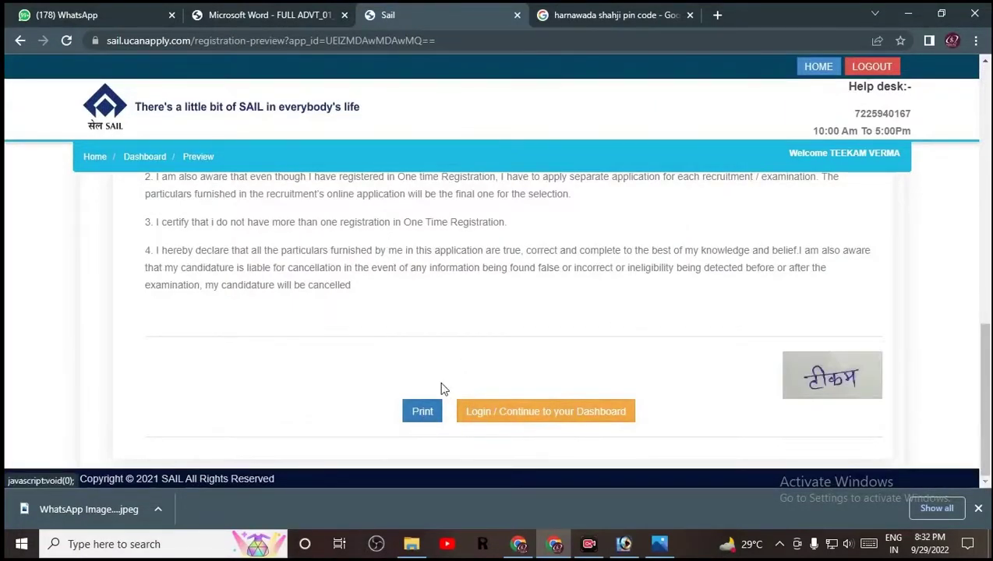
{"action": "scroll", "coordinate": [443, 388], "scroll_direction": "up", "scroll_amount": 4}
{"action": "scroll", "coordinate": [446, 384], "scroll_direction": "up", "scroll_amount": 2}
{"action": "scroll", "coordinate": [446, 382], "scroll_direction": "down", "scroll_amount": 6}
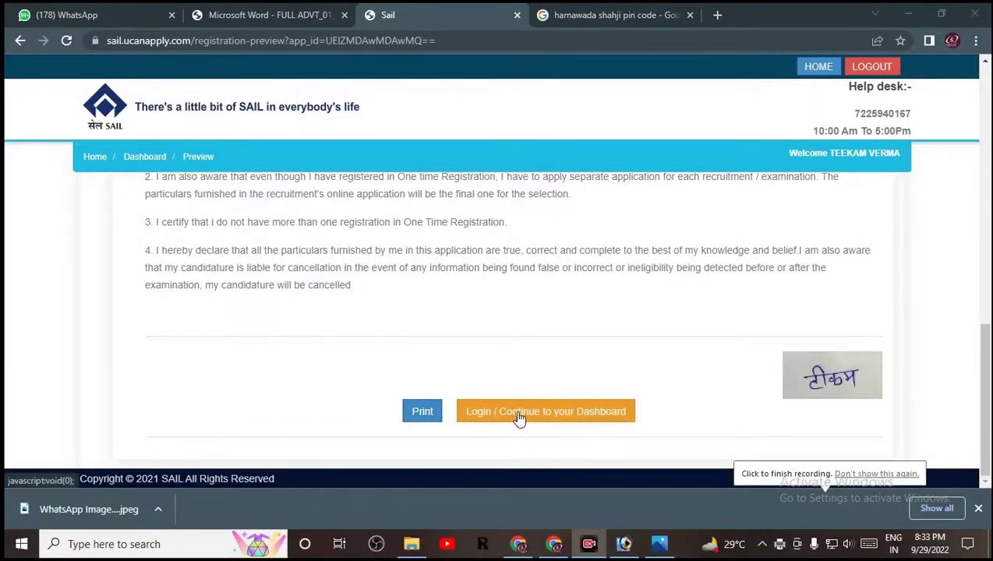
{"action": "left_click", "coordinate": [518, 413]}
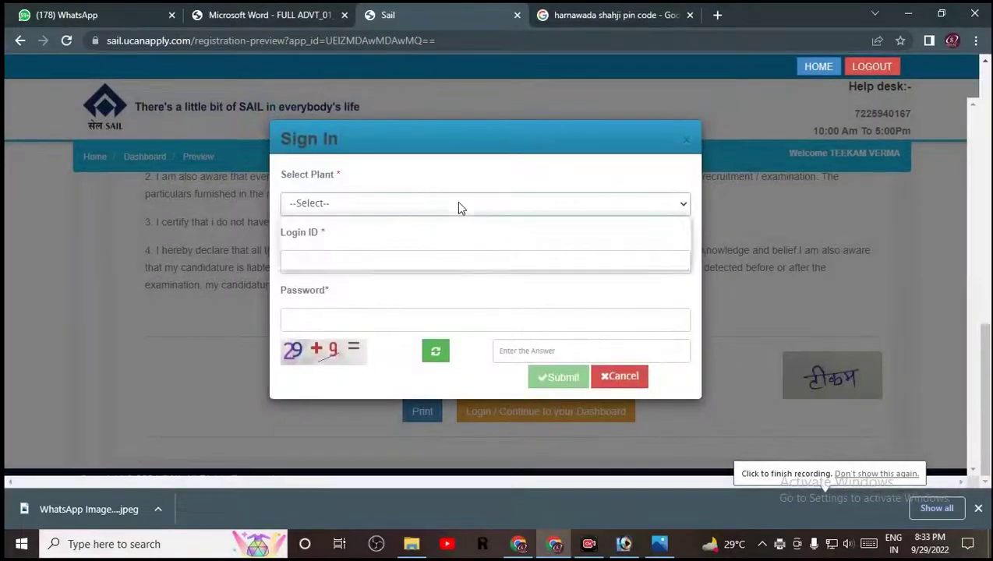
{"action": "left_click", "coordinate": [458, 204]}
{"action": "left_click", "coordinate": [440, 265]}
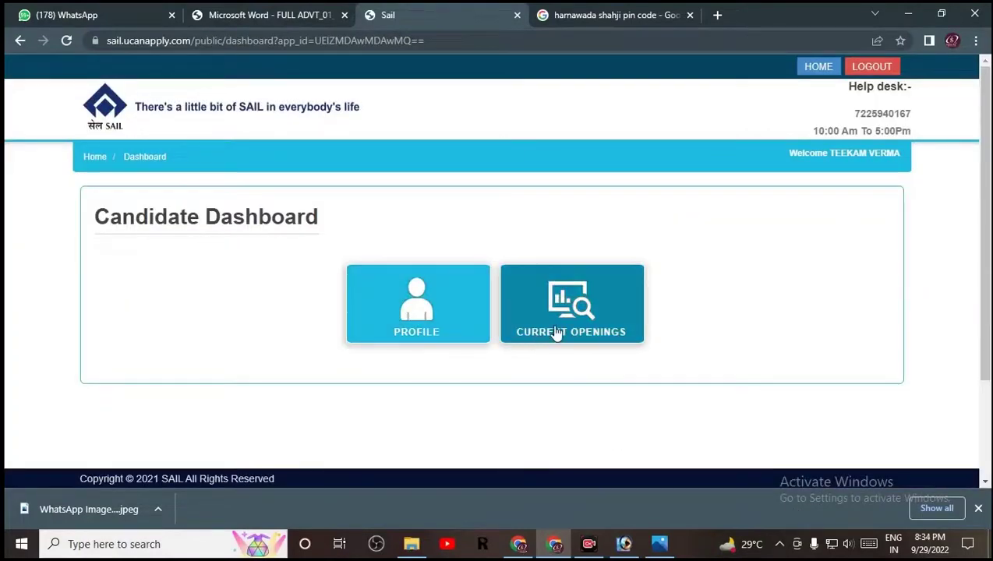
- Open the current openings from the candidate dashboard and examine the plant and post selection fields
{"action": "left_click", "coordinate": [557, 332]}
{"action": "scroll", "coordinate": [468, 340], "scroll_direction": "down", "scroll_amount": 1}
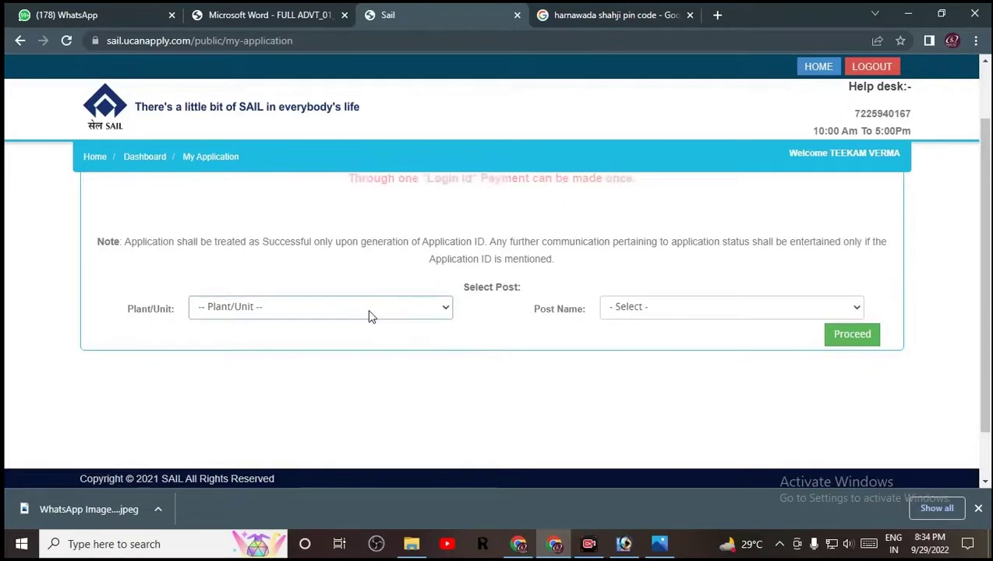
{"action": "scroll", "coordinate": [589, 254], "scroll_direction": "up", "scroll_amount": 1}
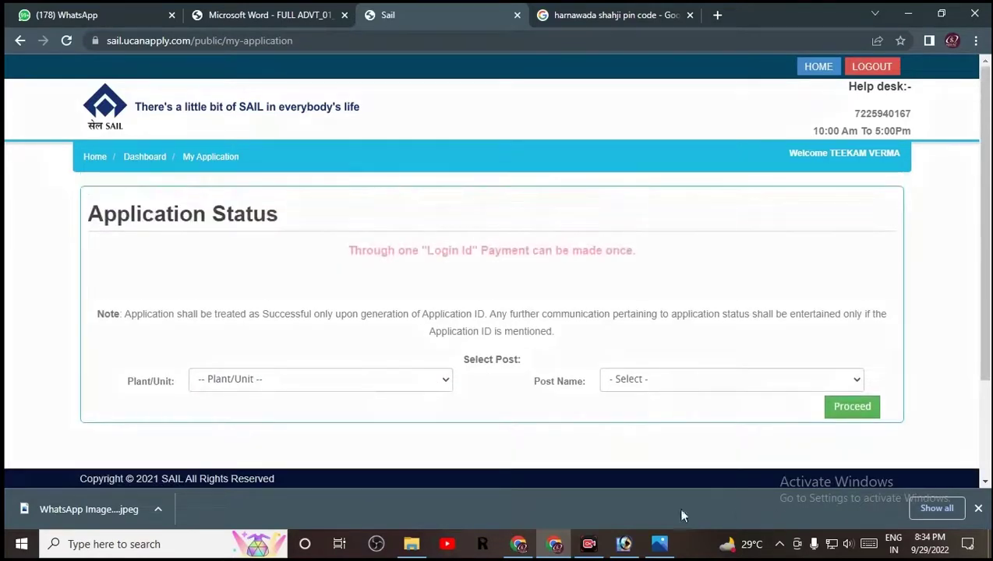
{"action": "mouse_move", "coordinate": [111, 365]}
{"action": "left_mouse_down"}
{"action": "mouse_move", "coordinate": [293, 413]}
{"action": "mouse_move", "coordinate": [461, 414]}
{"action": "left_mouse_up"}
{"action": "mouse_move", "coordinate": [557, 338]}
{"action": "left_mouse_down"}
{"action": "mouse_move", "coordinate": [818, 399]}
{"action": "mouse_move", "coordinate": [898, 406]}
{"action": "mouse_move", "coordinate": [896, 394]}
{"action": "left_mouse_up"}
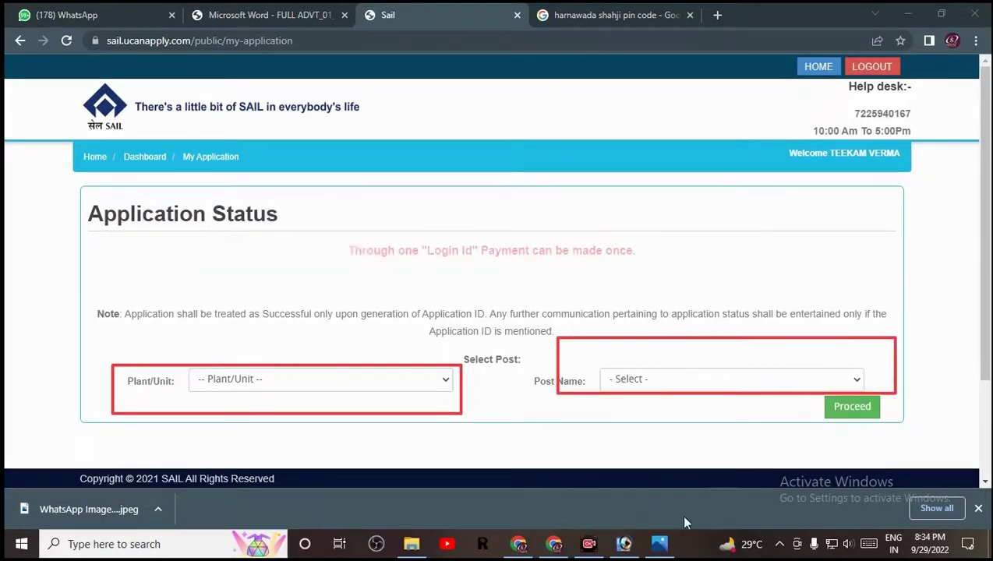
{"action": "key", "text": "e"}
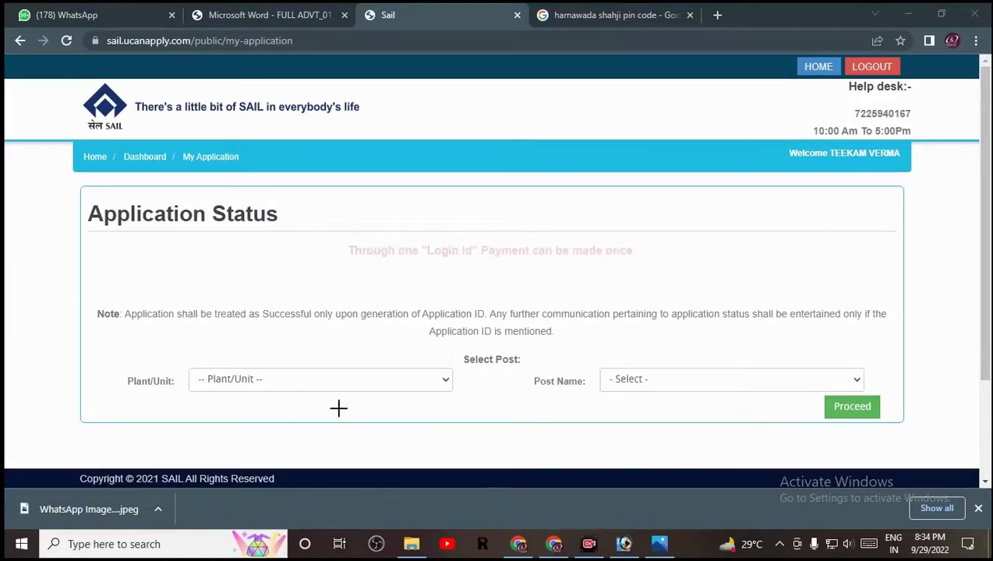
- Choose Rourkela Steel Plant as the plant and ACTT – Fitter / Rourkela Steel Plant as the post, and proceed
{"action": "left_click", "coordinate": [414, 382]}
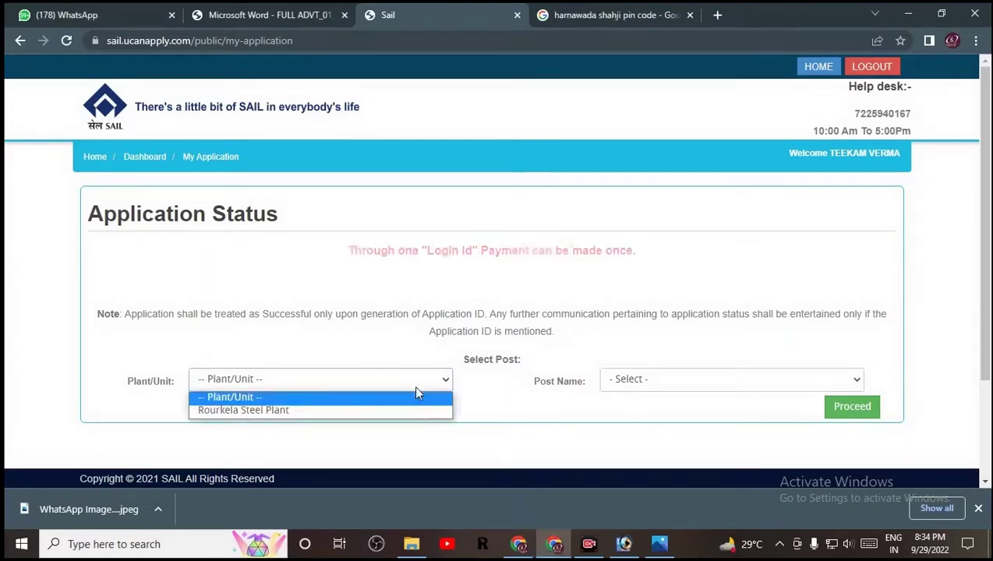
{"action": "left_click", "coordinate": [401, 411]}
{"action": "left_click", "coordinate": [649, 382]}
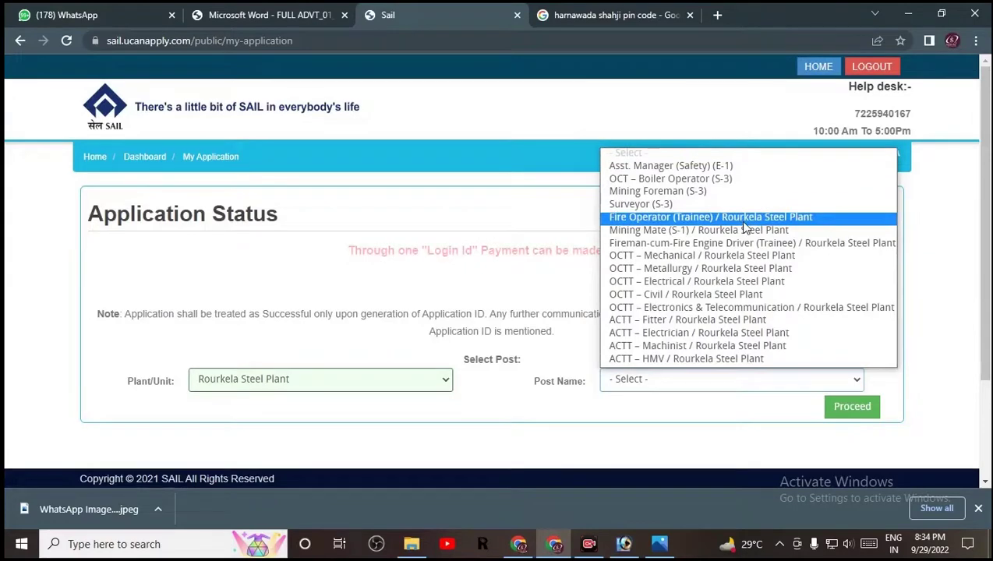
{"action": "left_click", "coordinate": [761, 321]}
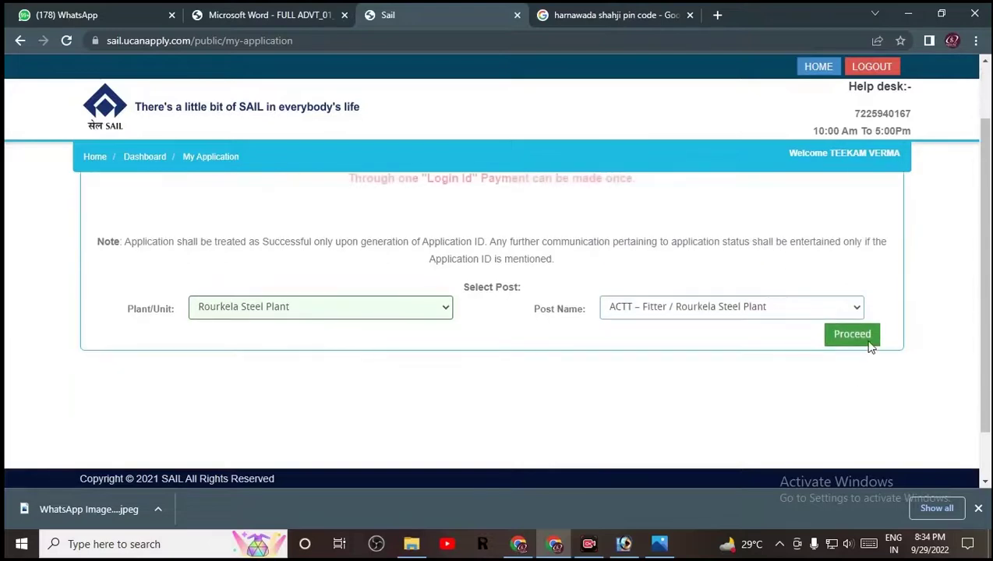
{"action": "left_click", "coordinate": [869, 344]}
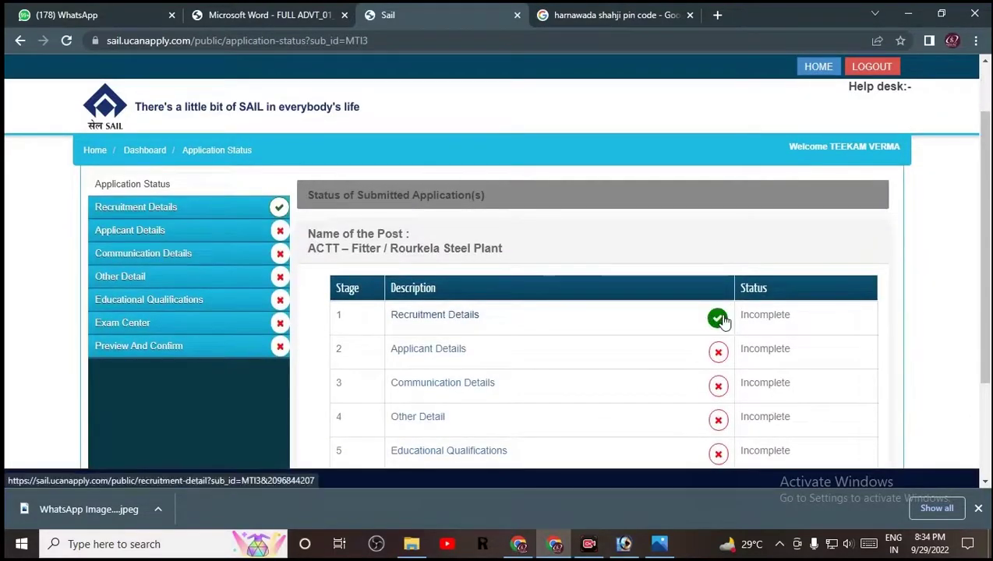
- Examine the seven application stages for the ACTT – Fitter post, from Recruitment Details to Preview And Confirm
{"action": "scroll", "coordinate": [587, 285], "scroll_direction": "down", "scroll_amount": 2}
{"action": "scroll", "coordinate": [586, 285], "scroll_direction": "down", "scroll_amount": 1}
{"action": "scroll", "coordinate": [616, 270], "scroll_direction": "up", "scroll_amount": 1}
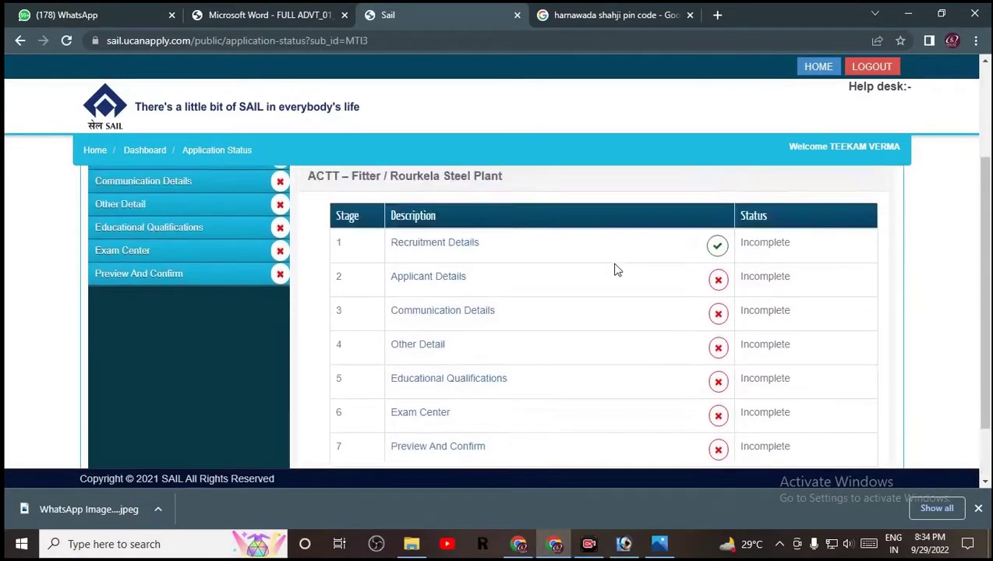
{"action": "scroll", "coordinate": [637, 279], "scroll_direction": "down", "scroll_amount": 1}
{"action": "scroll", "coordinate": [637, 279], "scroll_direction": "up", "scroll_amount": 1}
{"action": "key", "text": "super+shift+s"}
{"action": "left_click_drag", "start_coordinate": [384, 220], "coordinate": [540, 259]}
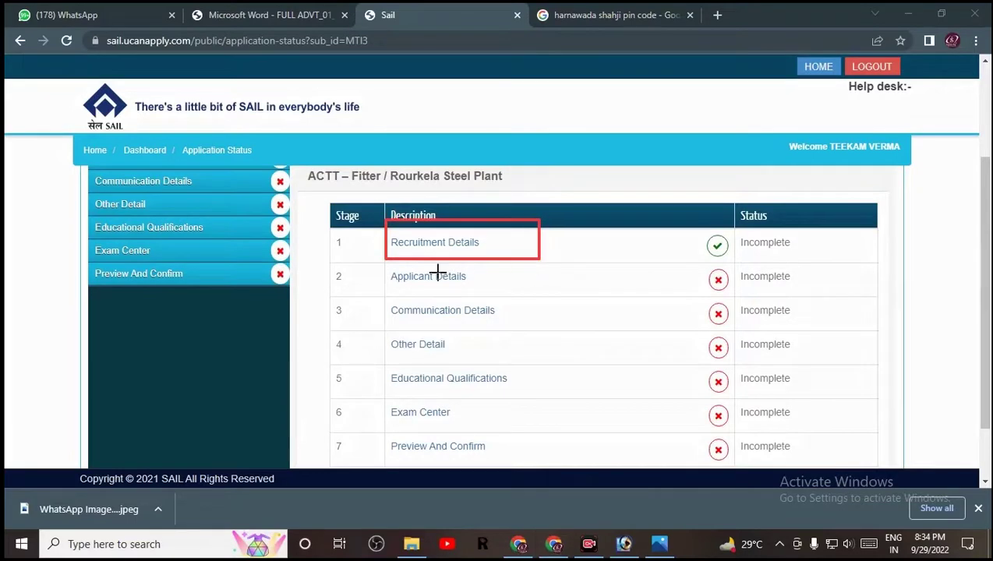
{"action": "mouse_move", "coordinate": [386, 265]}
{"action": "left_mouse_down"}
{"action": "mouse_move", "coordinate": [428, 291]}
{"action": "mouse_move", "coordinate": [504, 297]}
{"action": "left_mouse_up"}
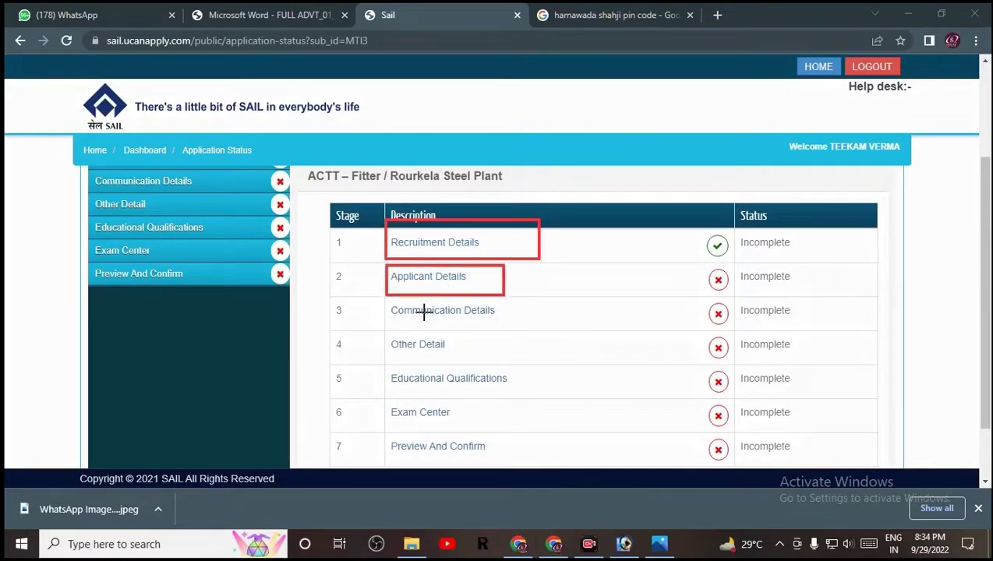
{"action": "left_click_drag", "start_coordinate": [375, 293], "coordinate": [515, 325]}
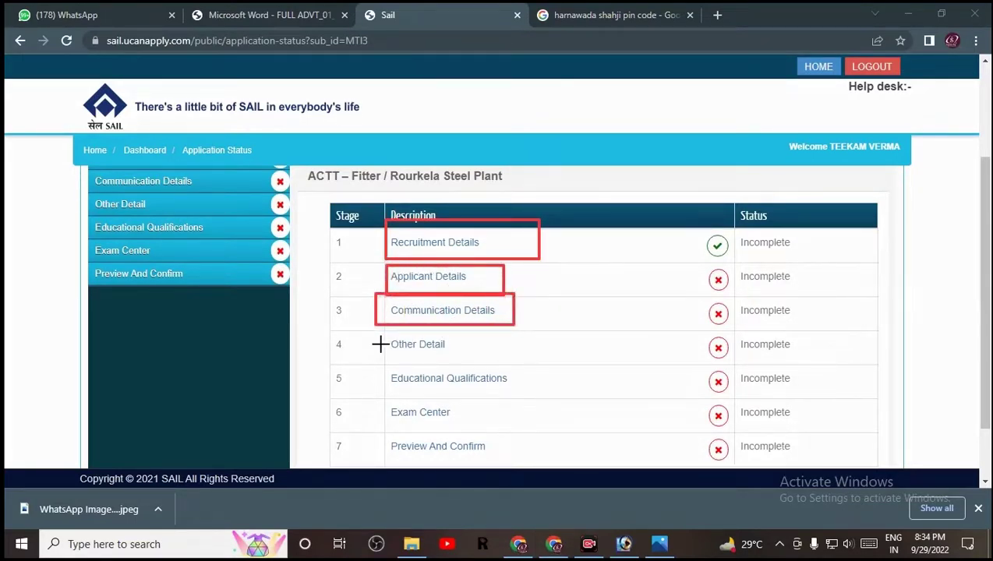
{"action": "left_click_drag", "start_coordinate": [379, 336], "coordinate": [467, 366]}
{"action": "left_click_drag", "start_coordinate": [377, 367], "coordinate": [549, 402]}
{"action": "left_click_drag", "start_coordinate": [363, 397], "coordinate": [468, 427]}
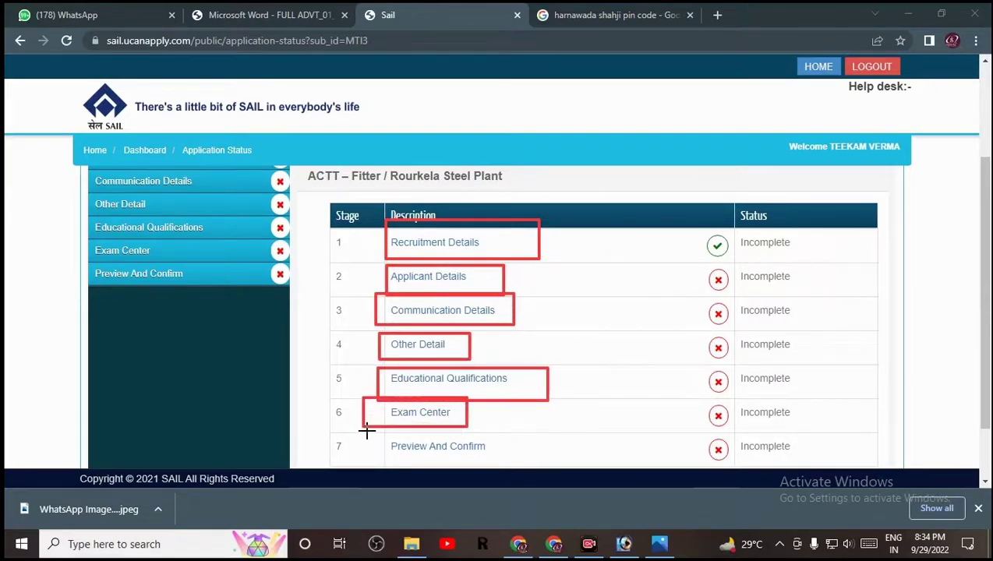
{"action": "left_click_drag", "start_coordinate": [367, 432], "coordinate": [511, 462]}
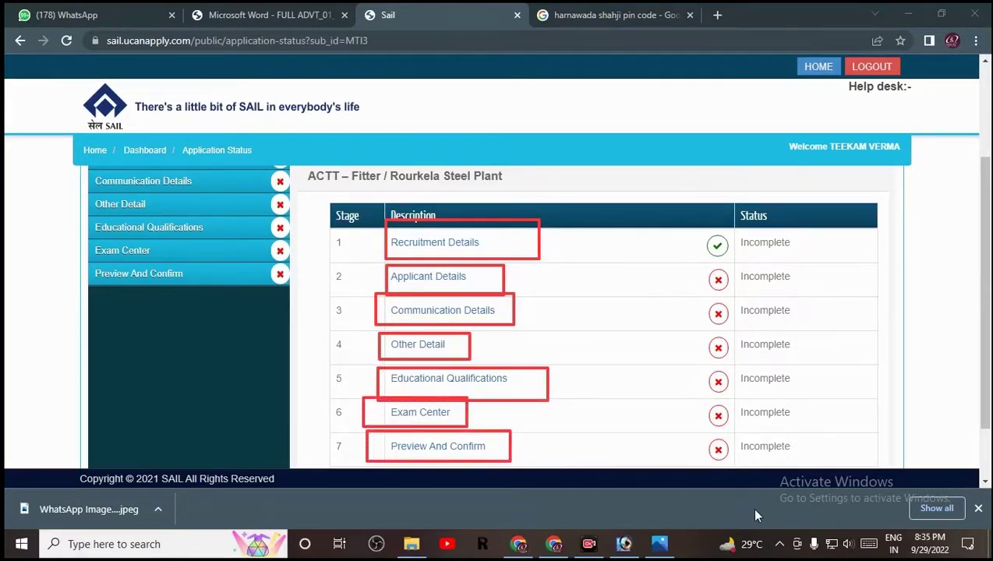
- Save the accepted recruitment details, then certify the applicant details as correct and save them
{"action": "key", "text": "e"}
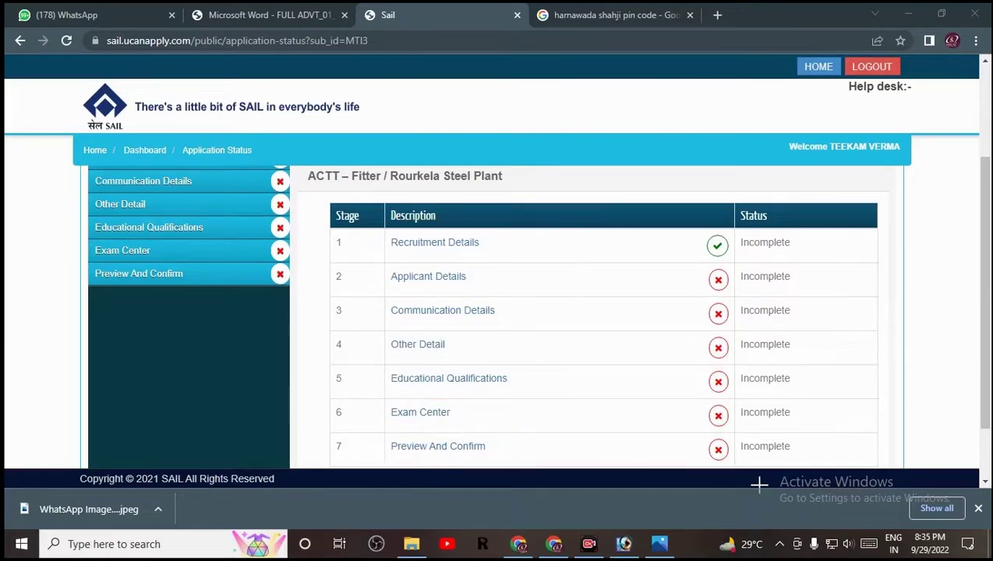
{"action": "key", "text": "alt+Left"}
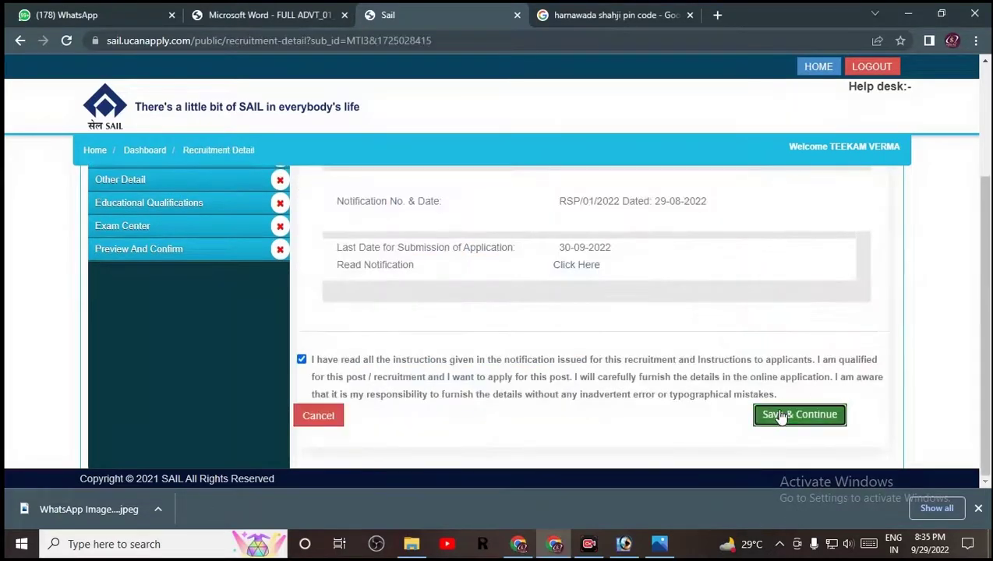
{"action": "scroll", "coordinate": [608, 347], "scroll_direction": "down", "scroll_amount": 7}
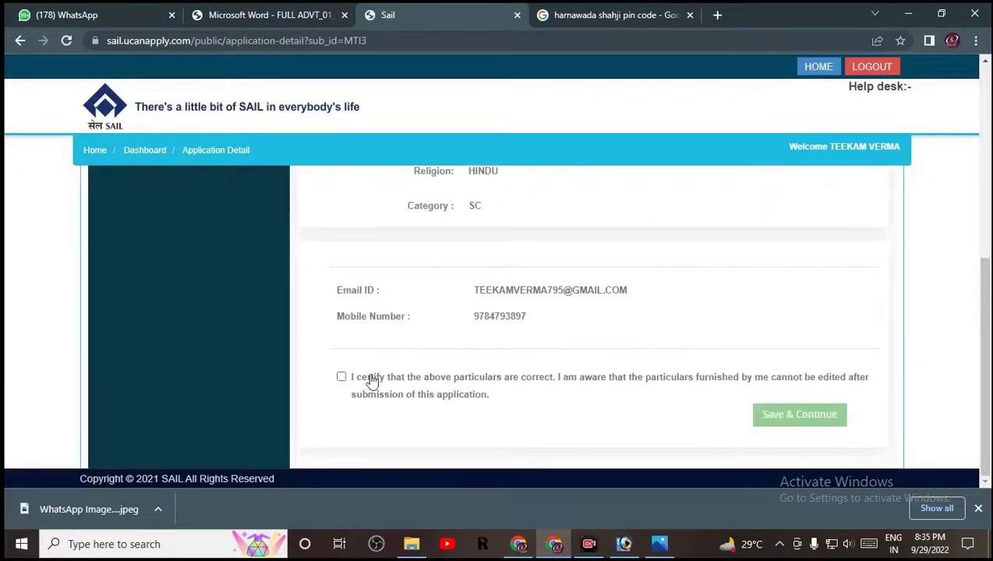
{"action": "left_click", "coordinate": [462, 381]}
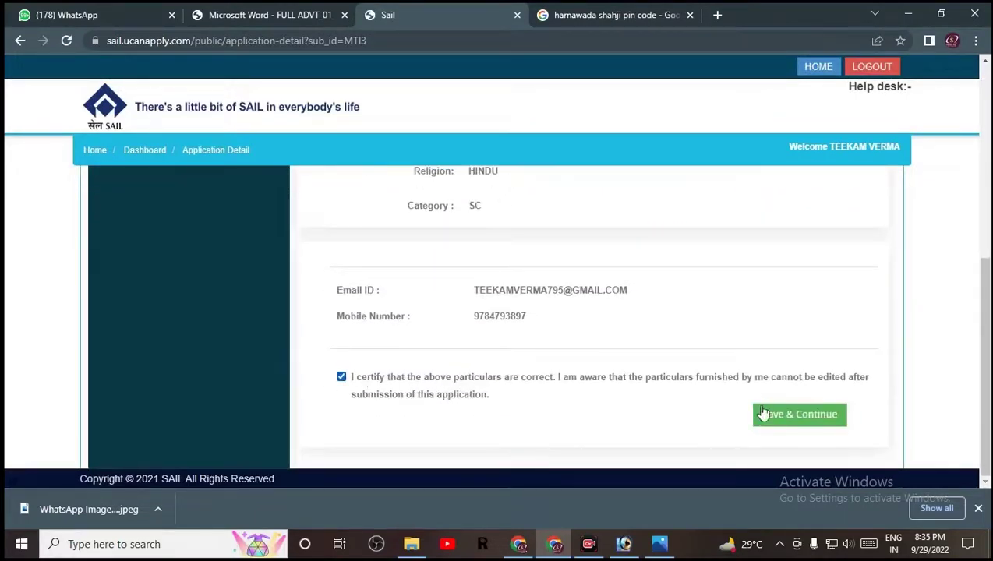
{"action": "left_click", "coordinate": [799, 414]}
- Certify the communication details as correct and save them to continue
{"action": "scroll", "coordinate": [664, 374], "scroll_direction": "down", "scroll_amount": 5}
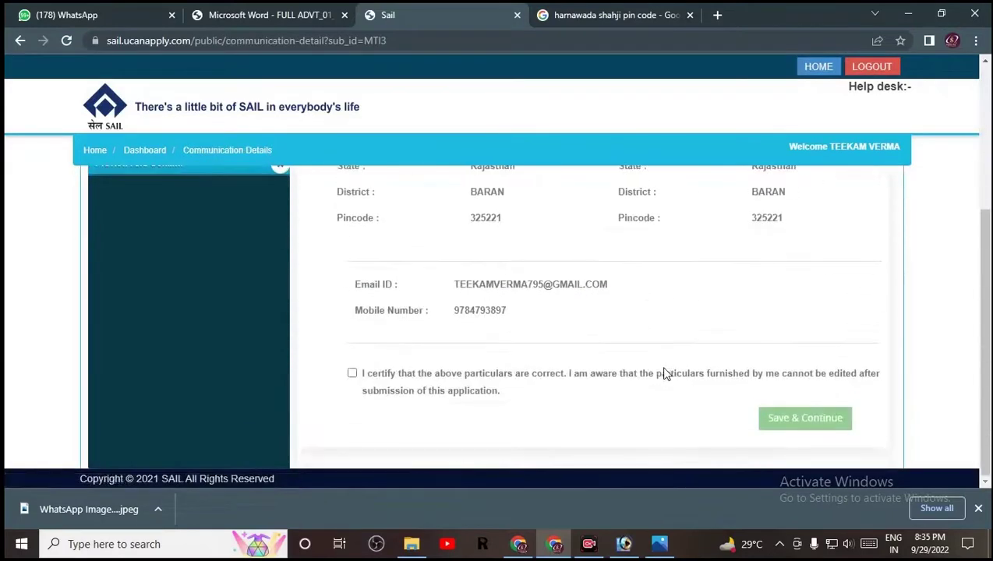
{"action": "left_click", "coordinate": [519, 380]}
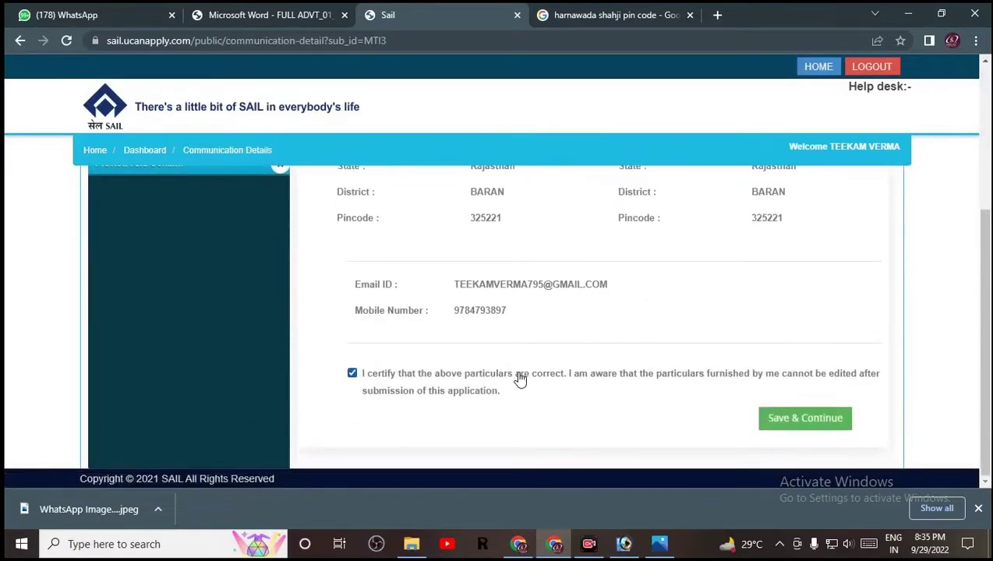
{"action": "left_click", "coordinate": [786, 419]}
- Answer No to the differently disabled person question, certify the particulars and save this stage
{"action": "scroll", "coordinate": [639, 327], "scroll_direction": "down", "scroll_amount": 3}
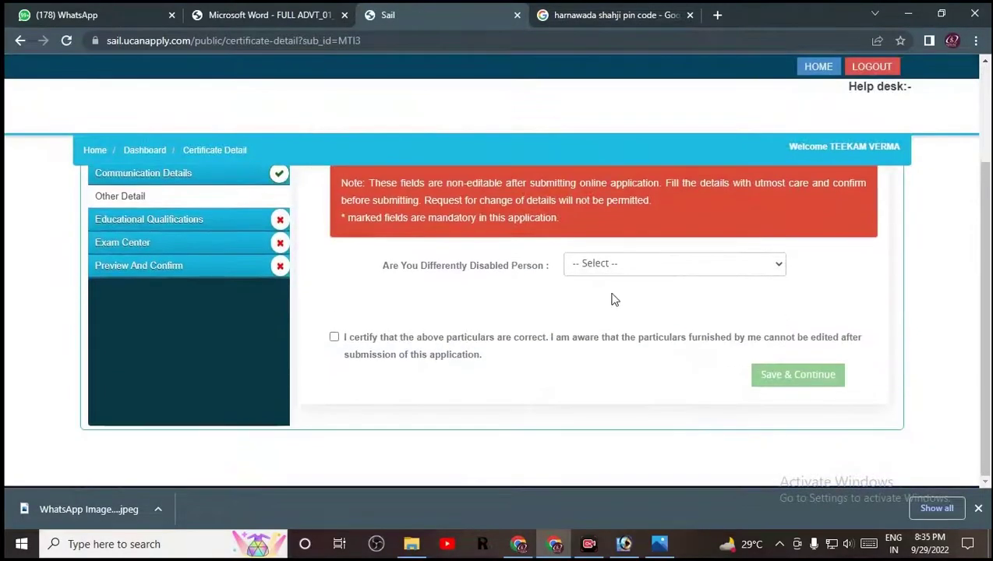
{"action": "left_click", "coordinate": [616, 271]}
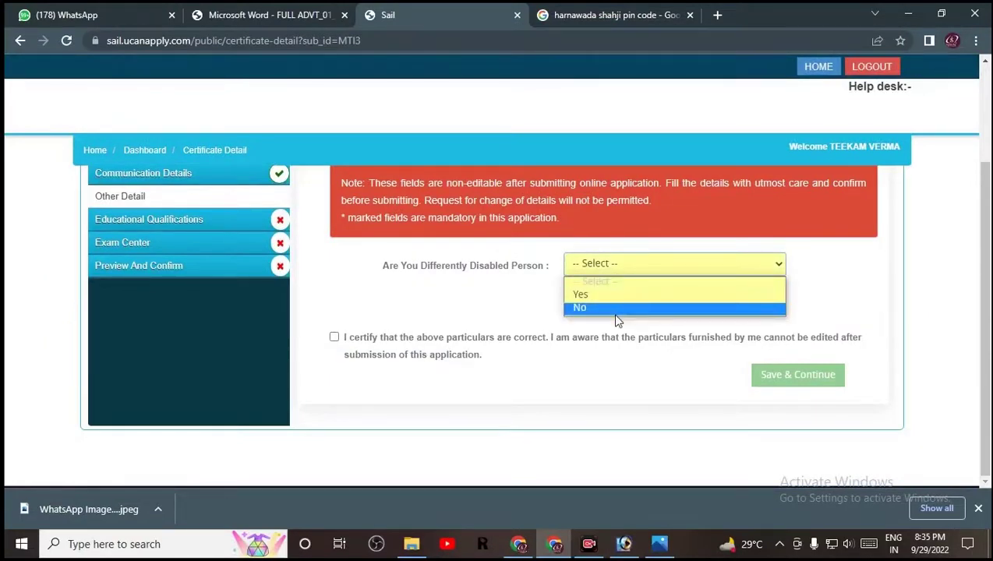
{"action": "left_click", "coordinate": [618, 309]}
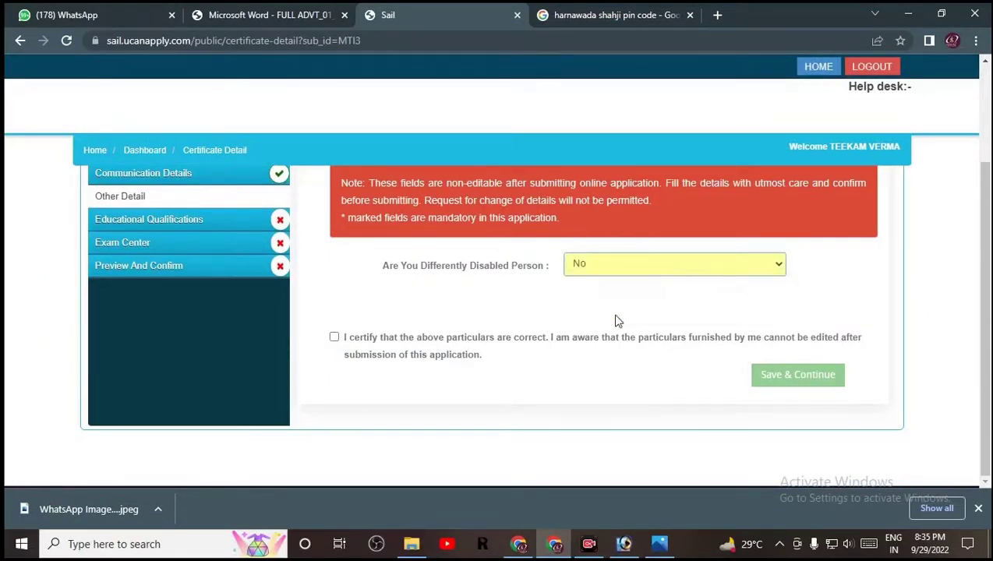
{"action": "left_click", "coordinate": [334, 337]}
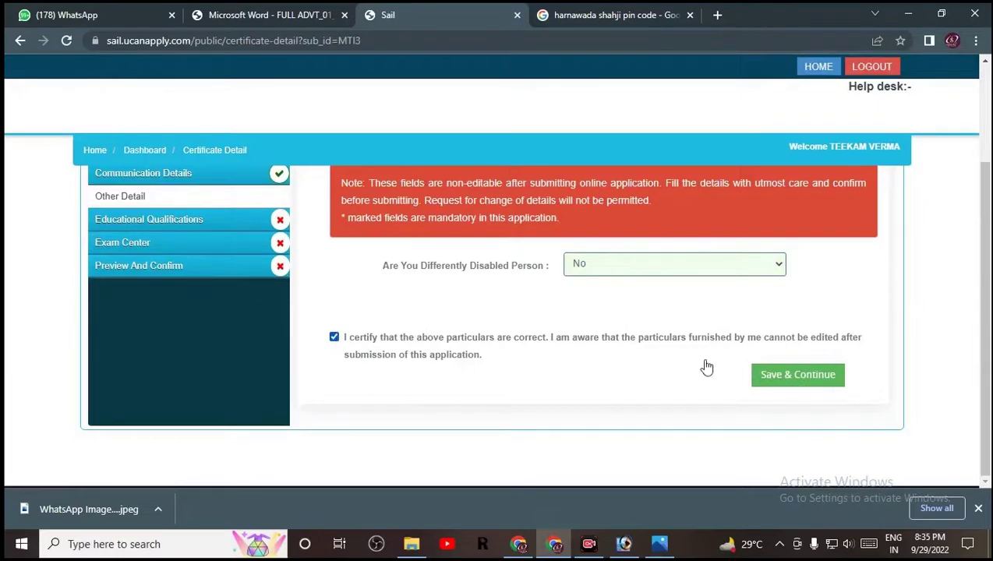
{"action": "left_click", "coordinate": [808, 376]}
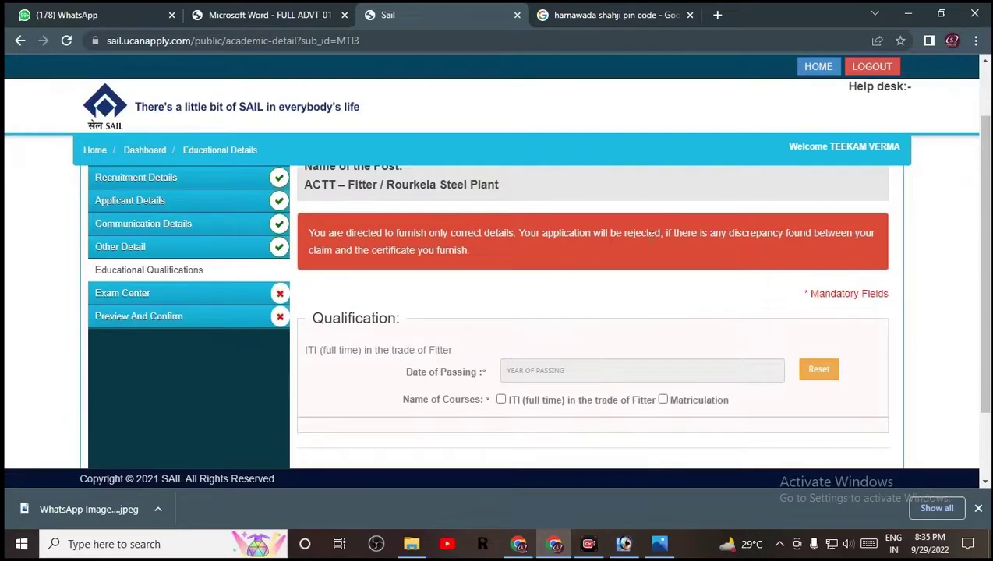
- Set the ITI date of passing to 18-04-2022 and mark the ITI (full time) in the trade of Fitter course, certifying the particulars
{"action": "scroll", "coordinate": [796, 249], "scroll_direction": "down", "scroll_amount": 2}
{"action": "left_click", "coordinate": [652, 275]}
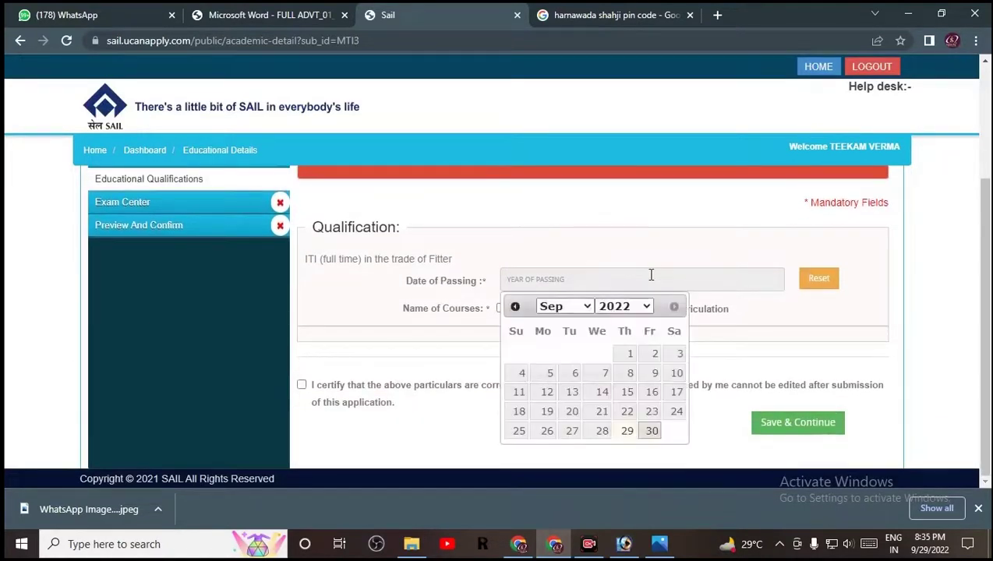
{"action": "left_click", "coordinate": [618, 266]}
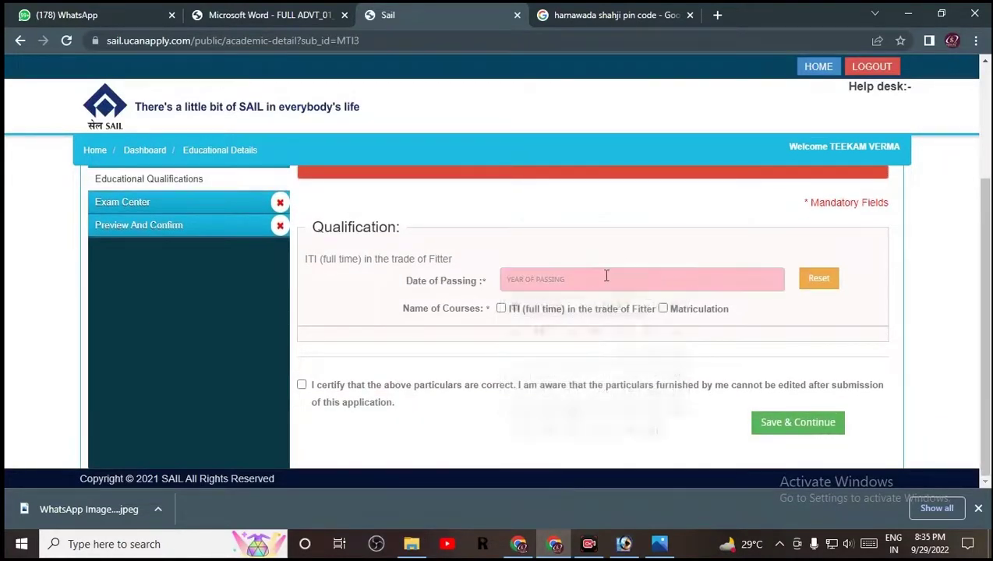
{"action": "left_click", "coordinate": [601, 278]}
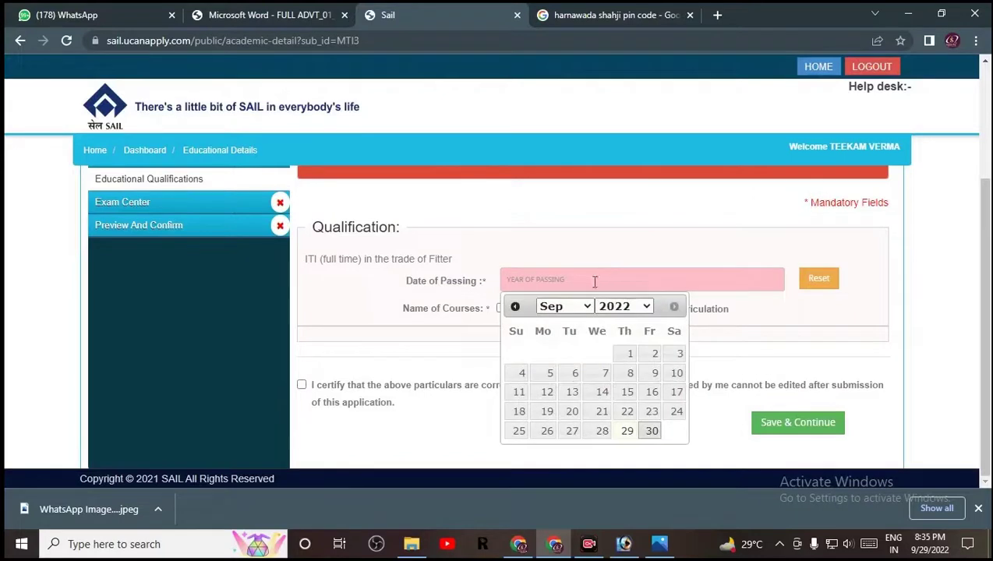
{"action": "left_click", "coordinate": [714, 250]}
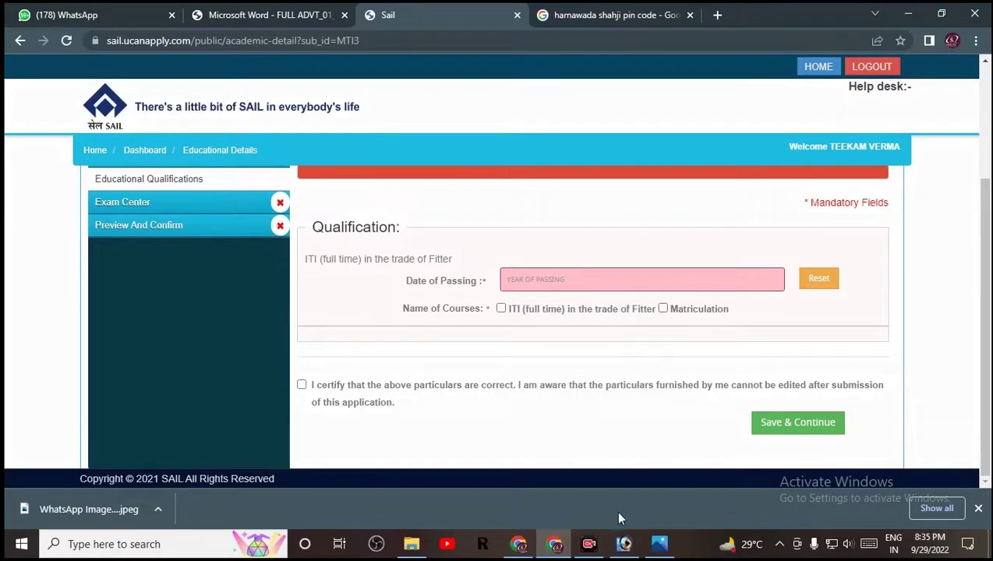
{"action": "mouse_move", "coordinate": [293, 245]}
{"action": "left_mouse_down"}
{"action": "mouse_move", "coordinate": [465, 282]}
{"action": "mouse_move", "coordinate": [499, 318]}
{"action": "mouse_move", "coordinate": [624, 326]}
{"action": "left_mouse_up"}
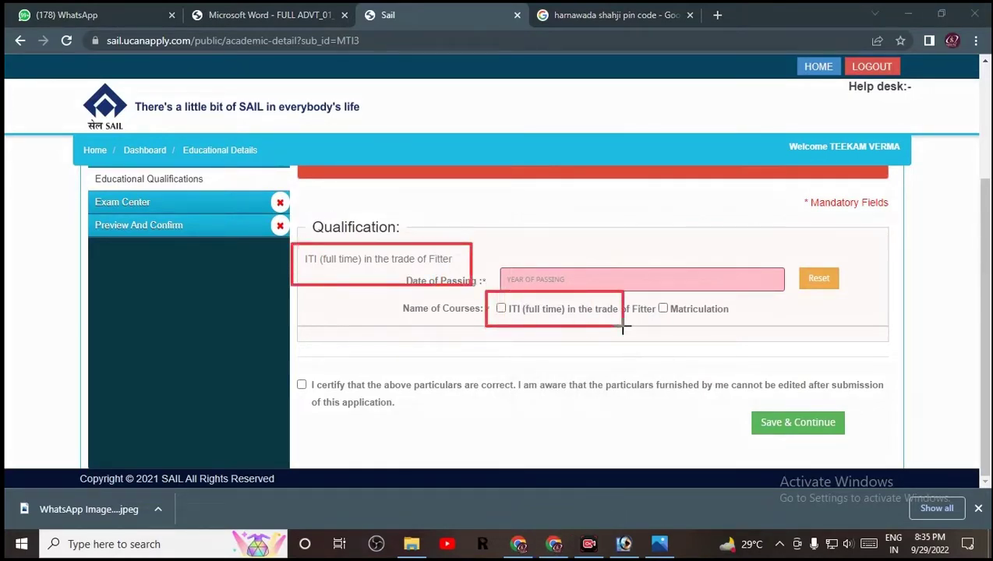
{"action": "left_click_drag", "start_coordinate": [659, 293], "coordinate": [749, 329]}
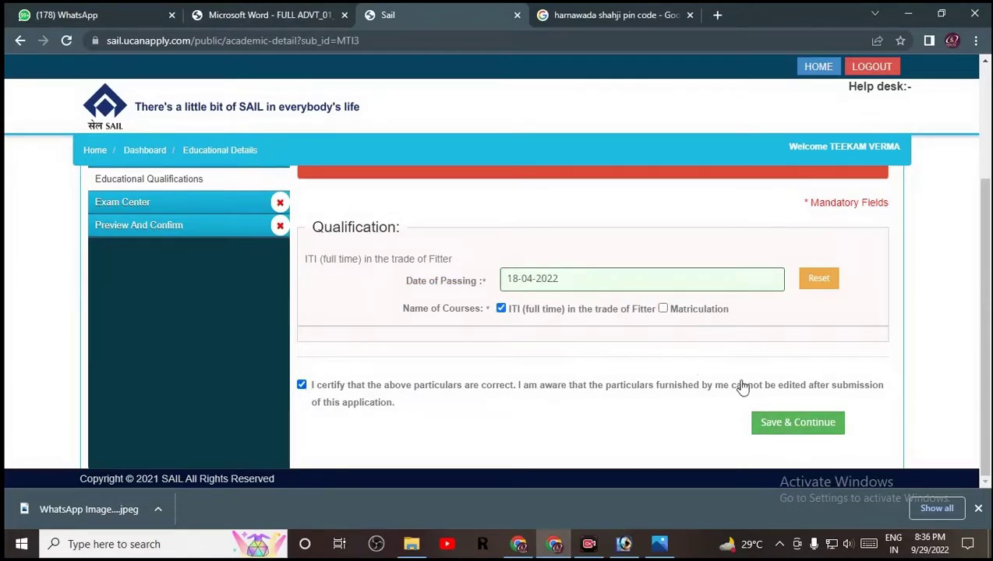
- Add Matriculation to the completed courses and save the educational qualifications
{"action": "left_click", "coordinate": [780, 422]}
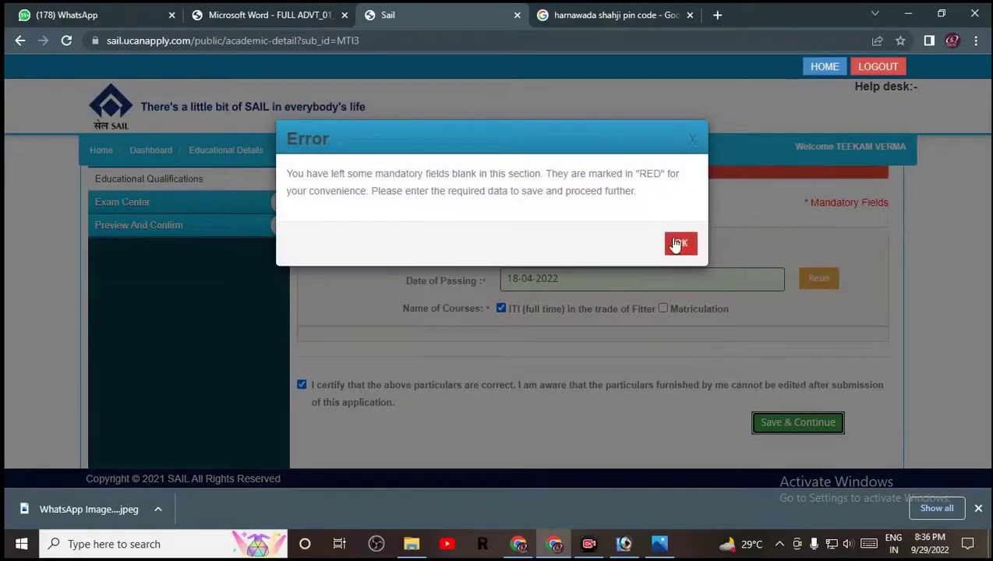
{"action": "left_click", "coordinate": [679, 244]}
{"action": "scroll", "coordinate": [740, 337], "scroll_direction": "up", "scroll_amount": 1}
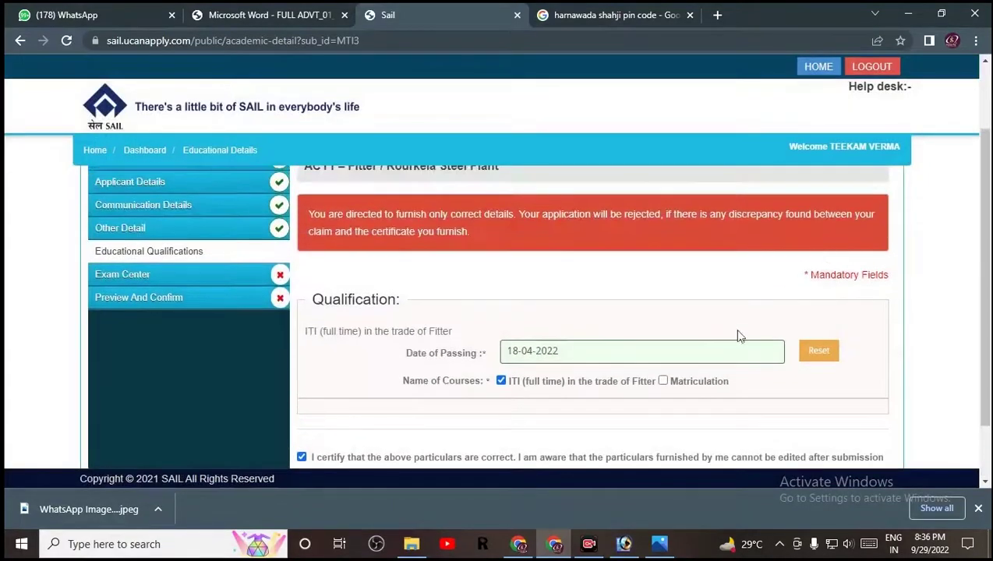
{"action": "scroll", "coordinate": [661, 373], "scroll_direction": "down", "scroll_amount": 1}
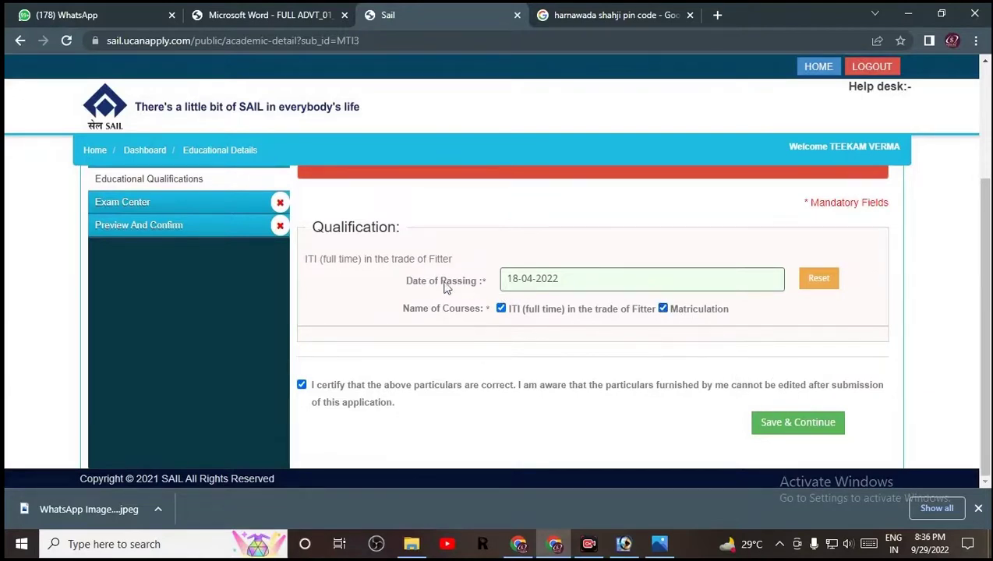
{"action": "left_click_drag", "start_coordinate": [418, 280], "coordinate": [486, 282]}
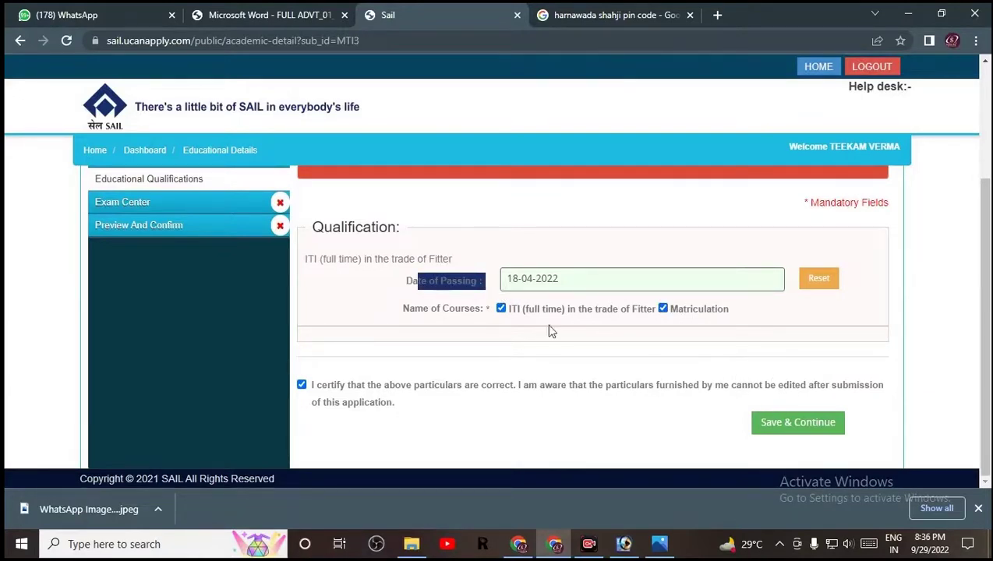
{"action": "left_click", "coordinate": [749, 367]}
{"action": "left_click", "coordinate": [770, 421]}
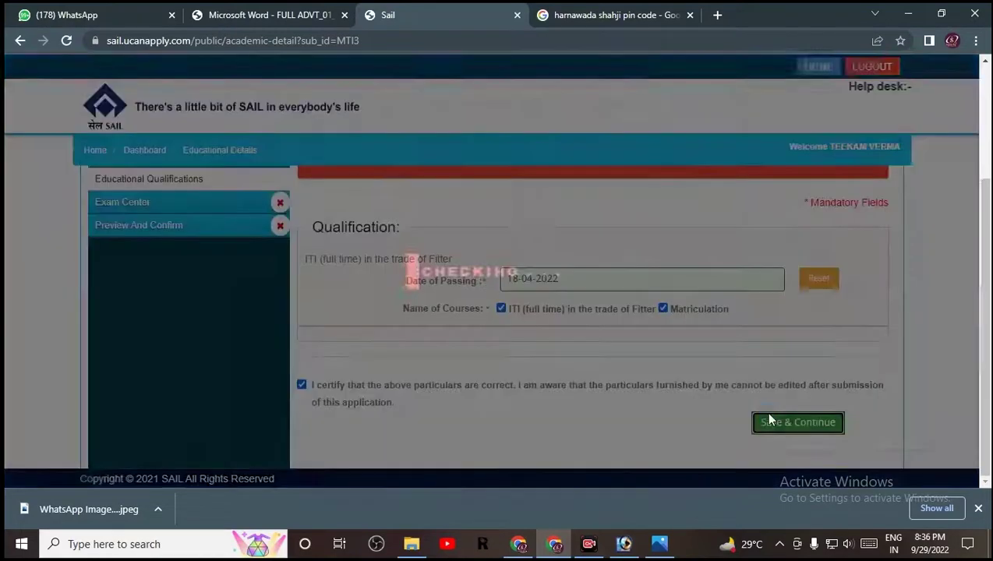
{"action": "left_click", "coordinate": [671, 240]}
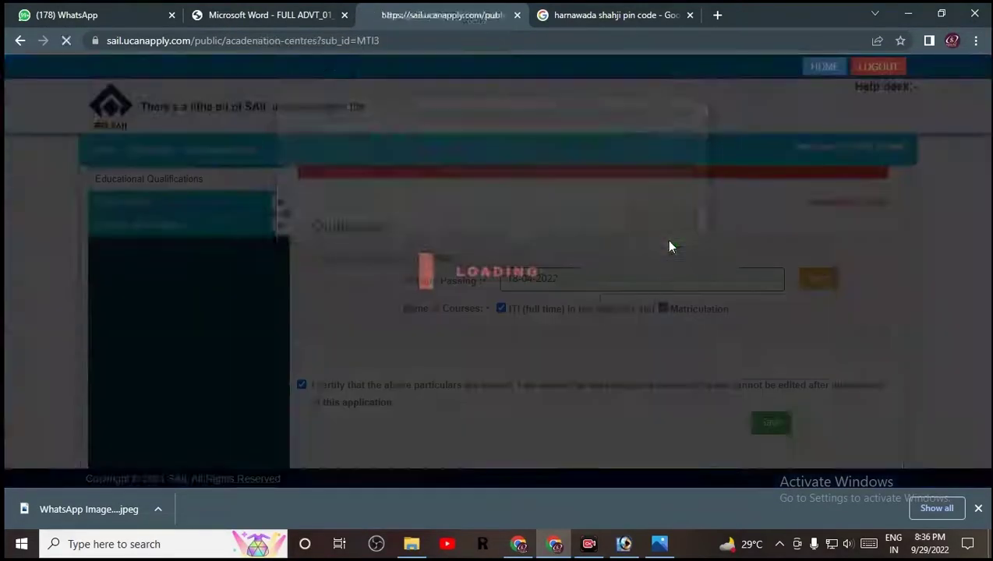
- Choose Rourkela, Raipur and Ranchi as examination centres 1, 2 and 3, and save the certified choices
{"action": "scroll", "coordinate": [574, 275], "scroll_direction": "down", "scroll_amount": 1}
{"action": "left_click", "coordinate": [665, 234]}
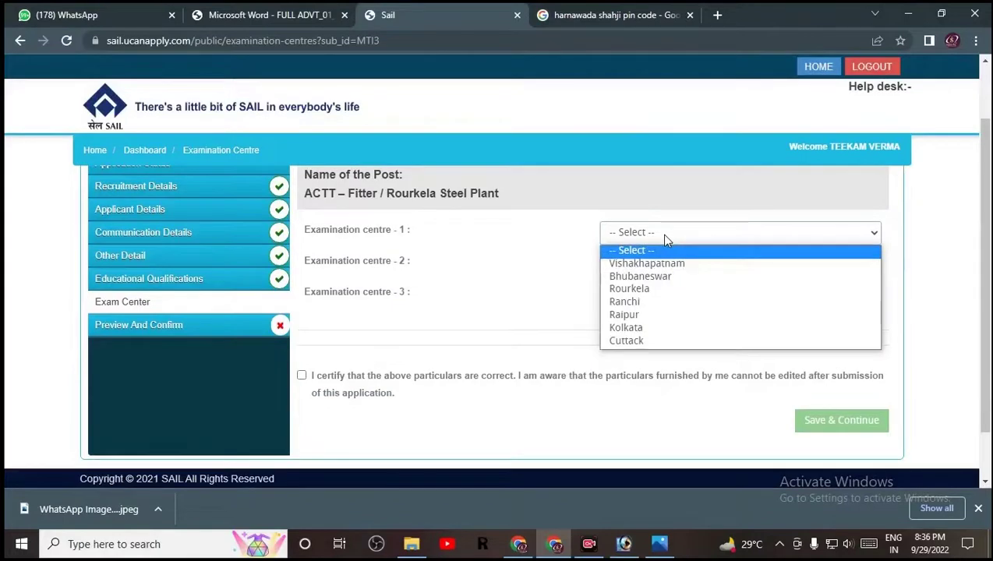
{"action": "left_click", "coordinate": [709, 289]}
{"action": "left_click", "coordinate": [702, 263]}
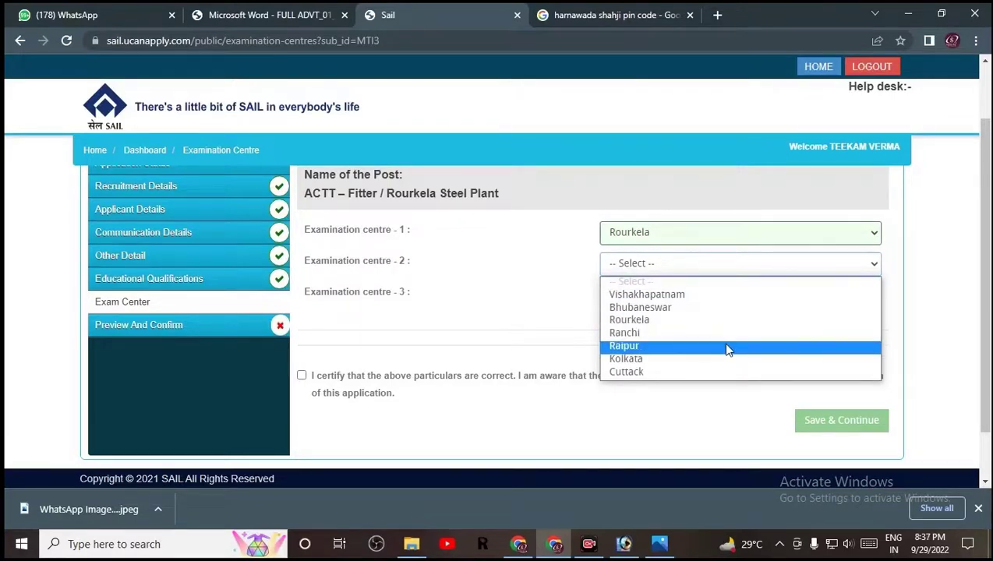
{"action": "left_click", "coordinate": [727, 350]}
{"action": "left_click", "coordinate": [705, 294]}
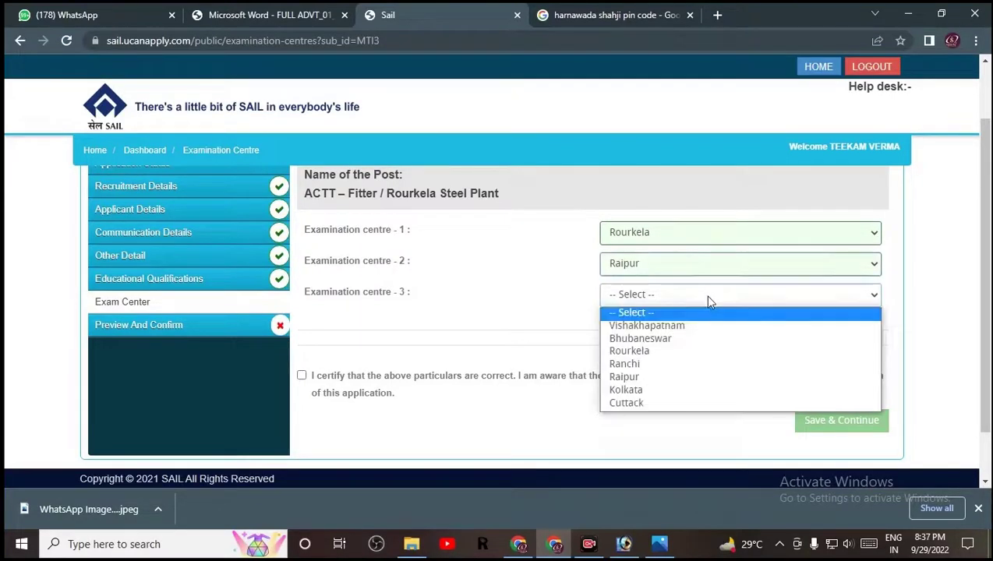
{"action": "left_click", "coordinate": [705, 376]}
{"action": "scroll", "coordinate": [760, 381], "scroll_direction": "down", "scroll_amount": 1}
{"action": "left_click", "coordinate": [442, 320]}
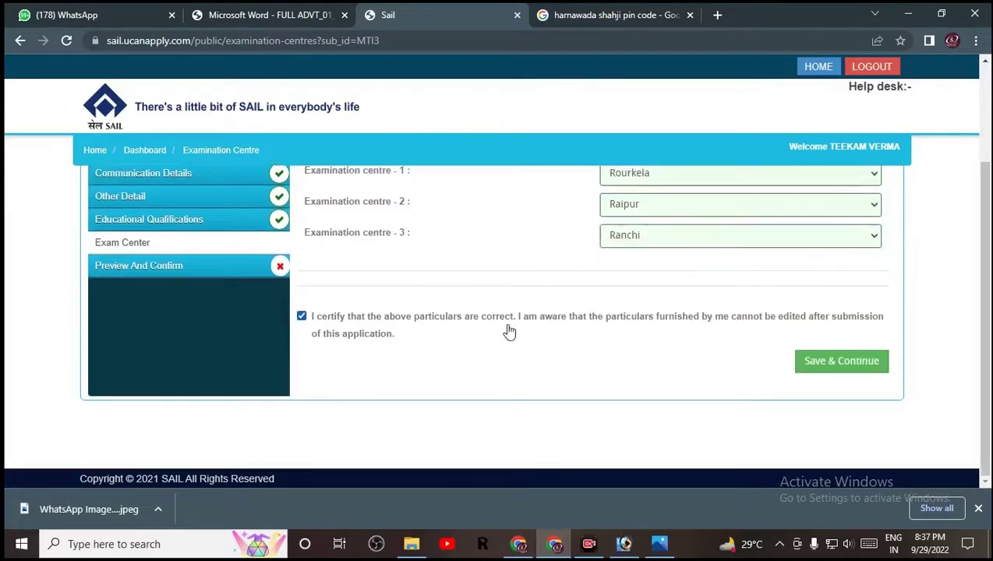
{"action": "left_click", "coordinate": [815, 361]}
- Review the application preview, confirm the declaration with agreement to proceed, and finally submit the online application
{"action": "scroll", "coordinate": [752, 312], "scroll_direction": "down", "scroll_amount": 5}
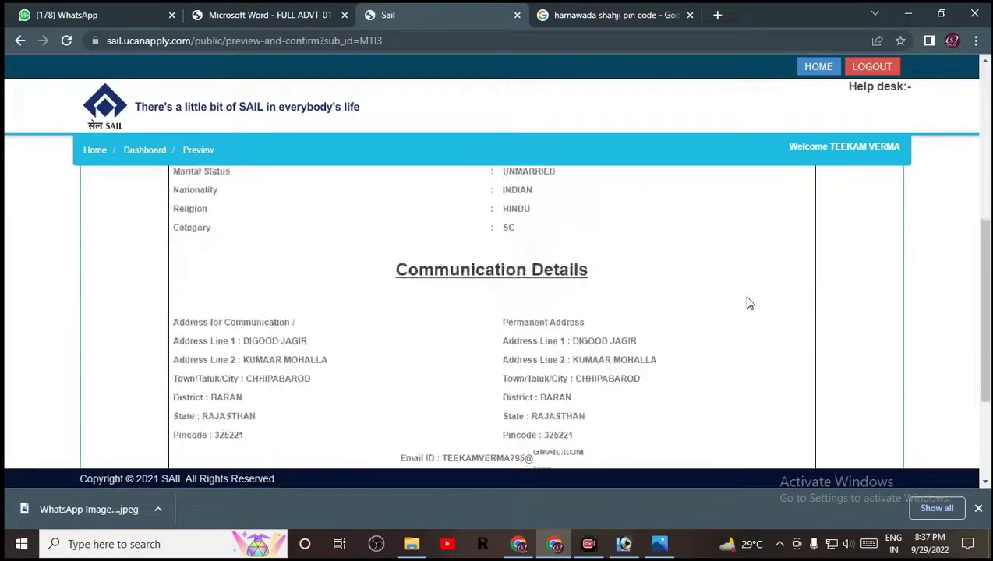
{"action": "scroll", "coordinate": [747, 303], "scroll_direction": "down", "scroll_amount": 2}
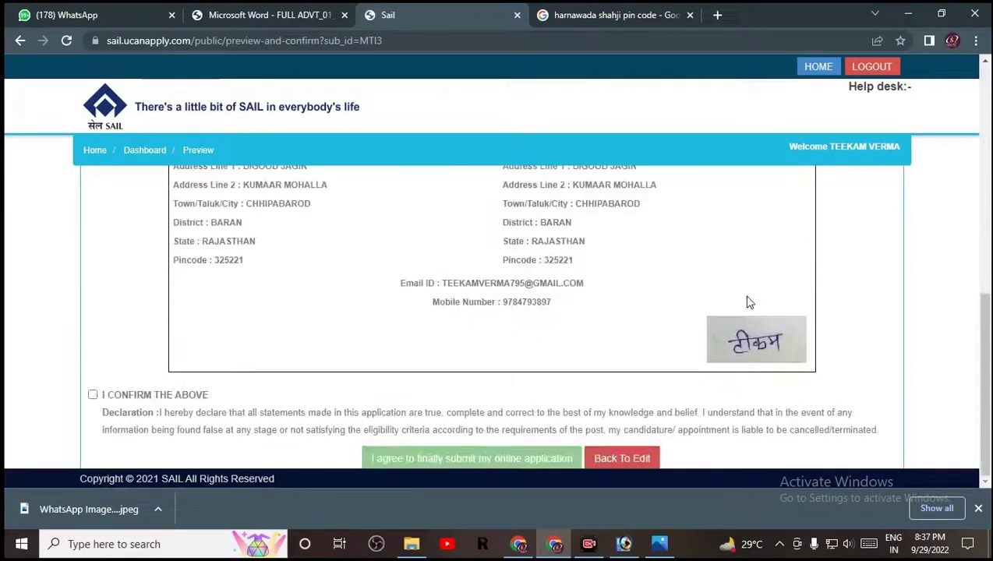
{"action": "left_click", "coordinate": [167, 394]}
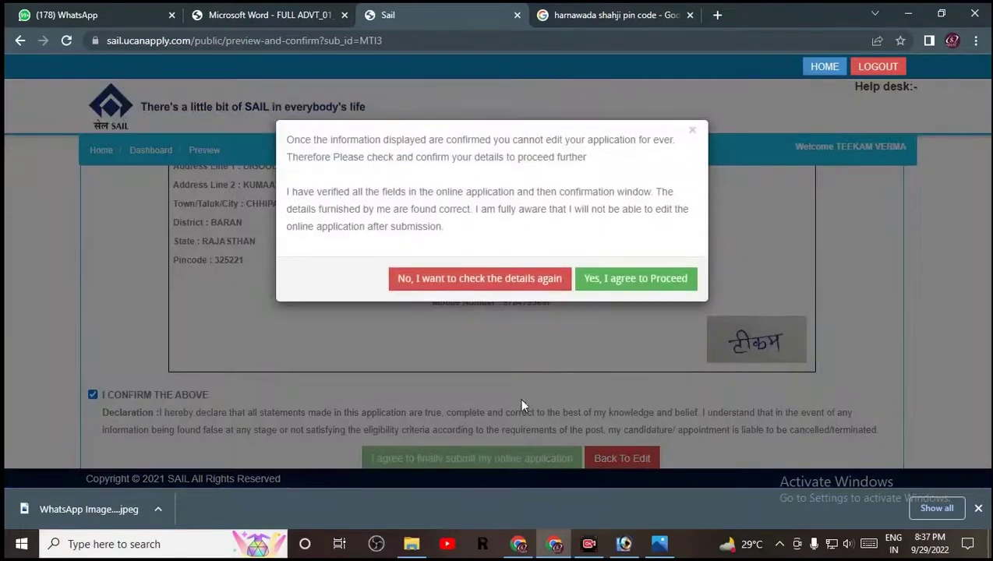
{"action": "left_click", "coordinate": [603, 281]}
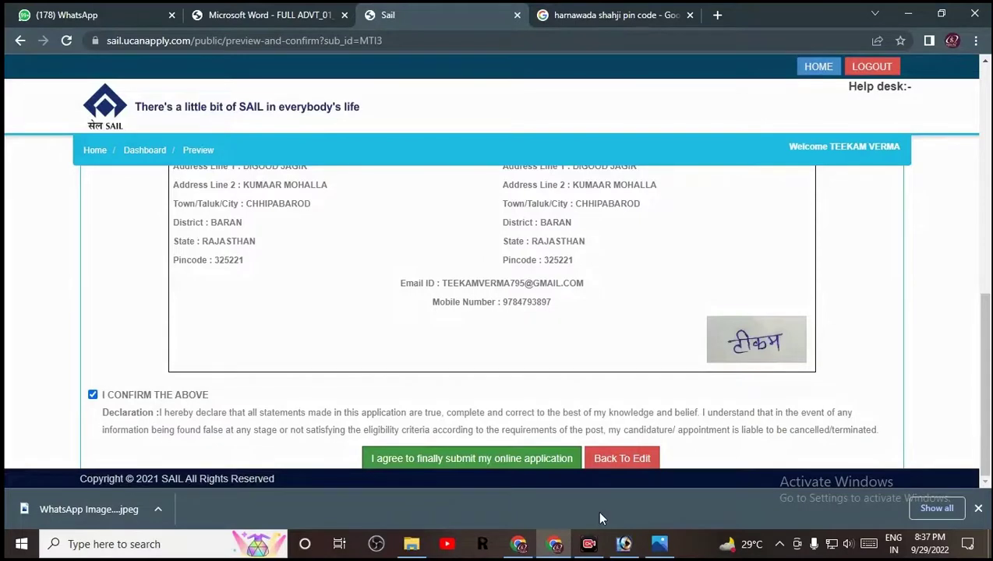
{"action": "left_click_drag", "start_coordinate": [581, 451], "coordinate": [665, 472]}
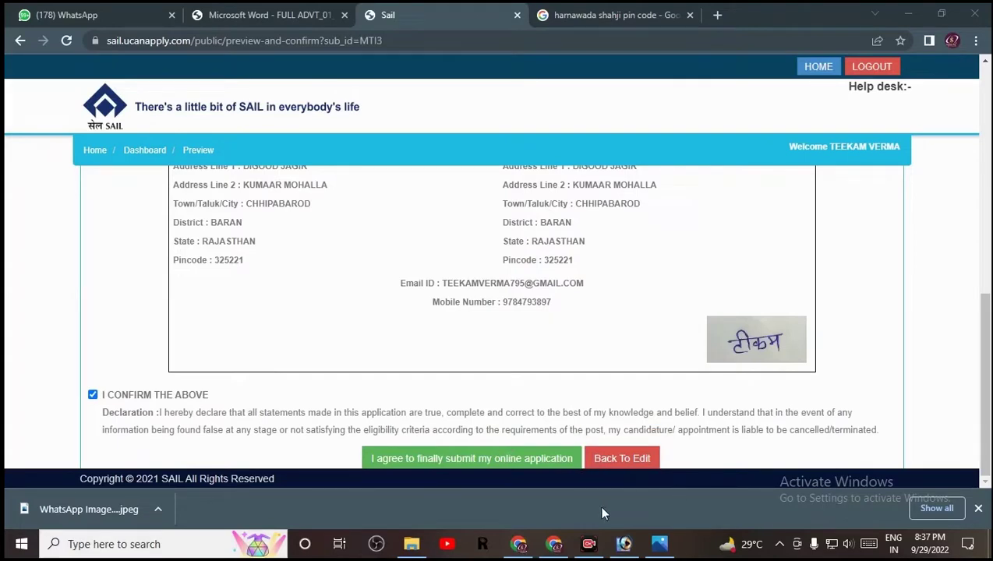
{"action": "left_click", "coordinate": [552, 463]}
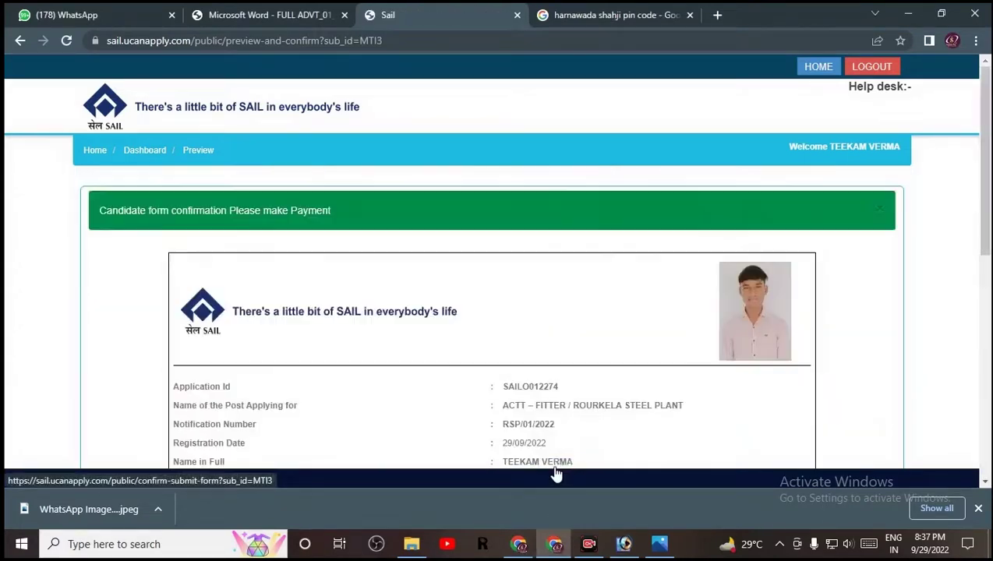
- Proceed from the confirmed application to its payment page and bring up the payment gateway choices for the ACTT – Fitter post
{"action": "scroll", "coordinate": [613, 416], "scroll_direction": "down", "scroll_amount": 10}
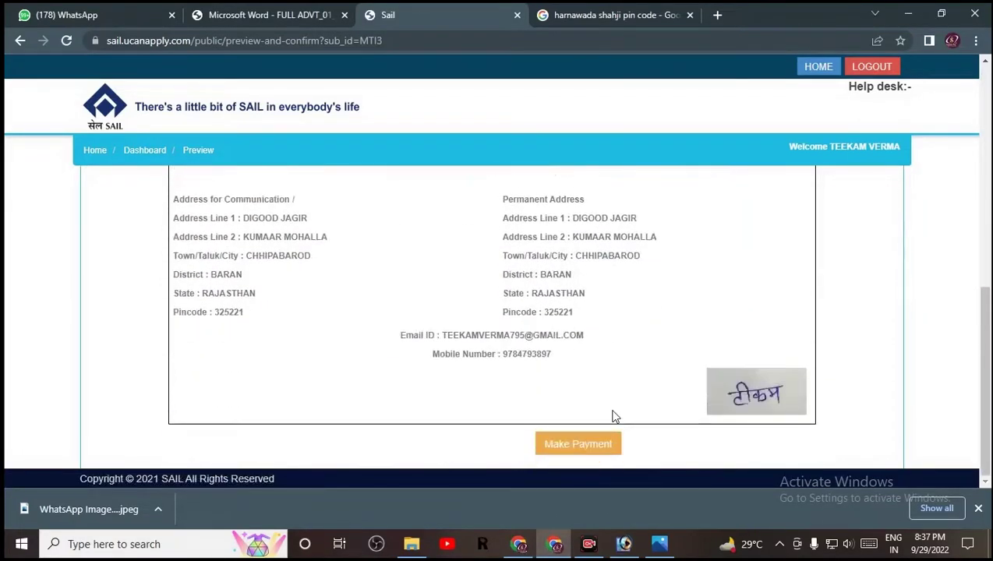
{"action": "left_click", "coordinate": [599, 453]}
{"action": "scroll", "coordinate": [577, 405], "scroll_direction": "down", "scroll_amount": 1}
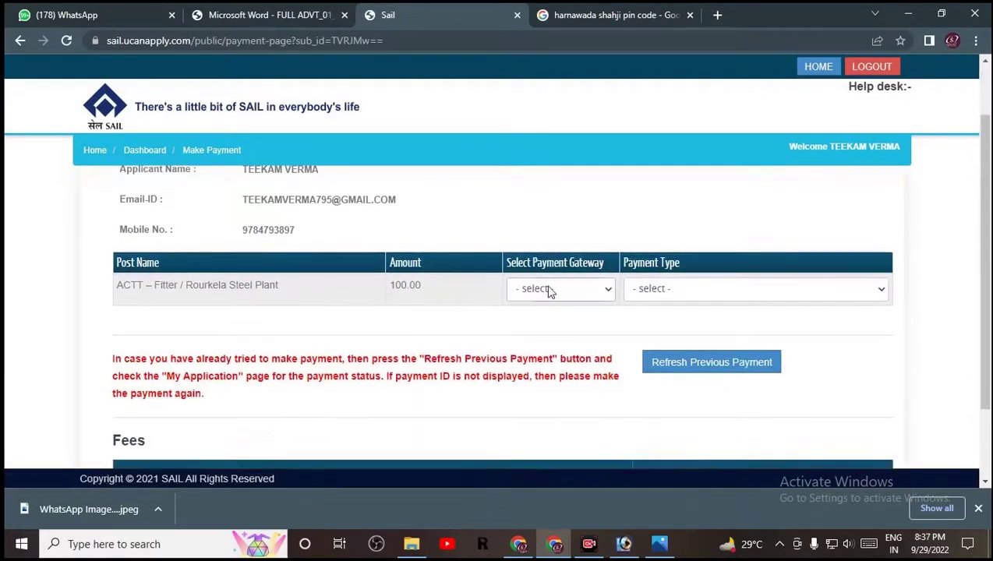
- Choose Rozarpay Pay as payment gateway and ONLINE as payment type for the ACTT – Fitter fee, and look over the payment methods and fees
{"action": "left_click", "coordinate": [550, 291]}
{"action": "left_click", "coordinate": [554, 320]}
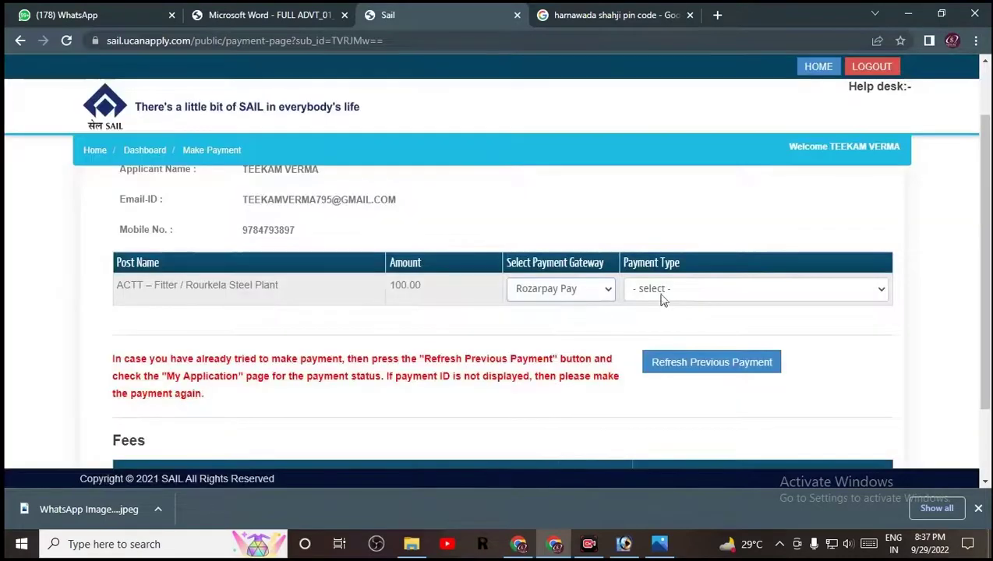
{"action": "left_click", "coordinate": [665, 292]}
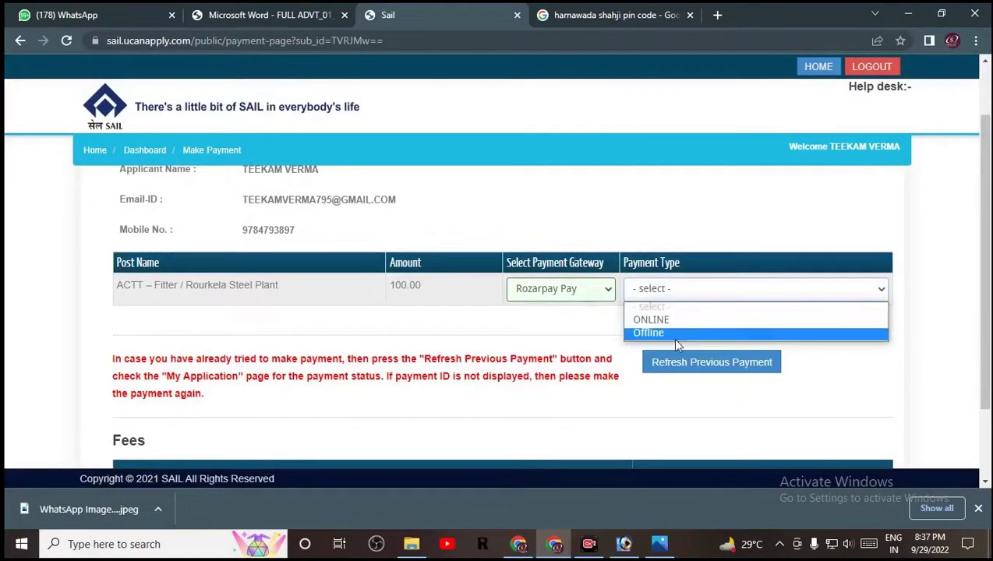
{"action": "left_click", "coordinate": [677, 321]}
{"action": "scroll", "coordinate": [392, 258], "scroll_direction": "down", "scroll_amount": 1}
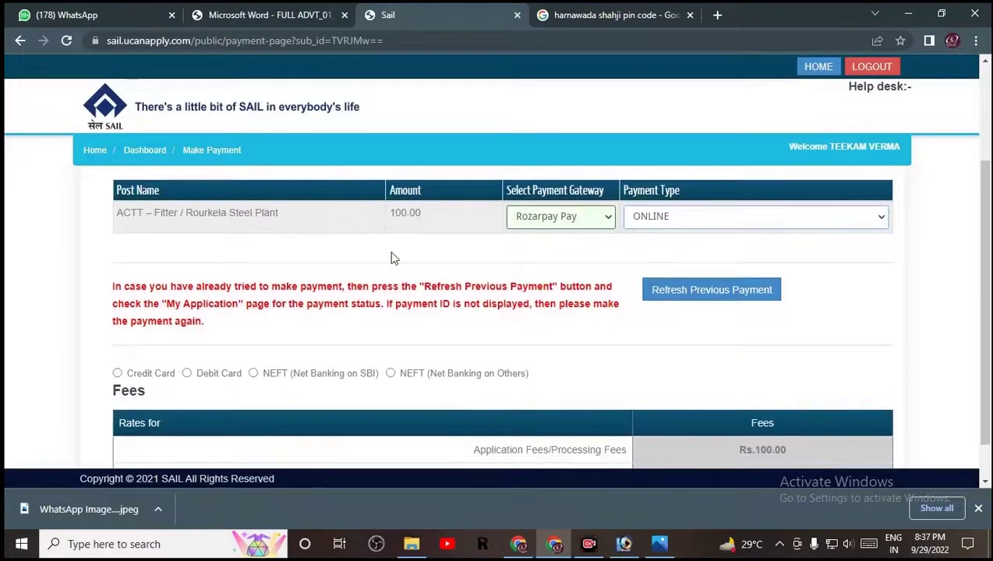
{"action": "scroll", "coordinate": [366, 255], "scroll_direction": "down", "scroll_amount": 1}
{"action": "scroll", "coordinate": [351, 258], "scroll_direction": "up", "scroll_amount": 2}
{"action": "scroll", "coordinate": [328, 260], "scroll_direction": "down", "scroll_amount": 1}
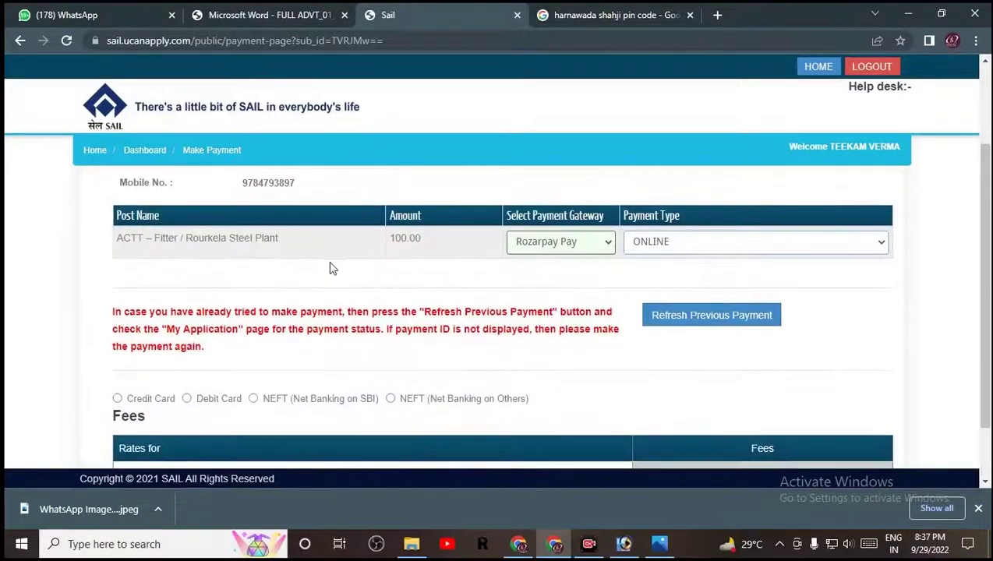
- Review the contact details, payment details and signature on the final application form, and bring up its print preview
{"action": "scroll", "coordinate": [323, 265], "scroll_direction": "up", "scroll_amount": 2}
{"action": "scroll", "coordinate": [322, 266], "scroll_direction": "down", "scroll_amount": 3}
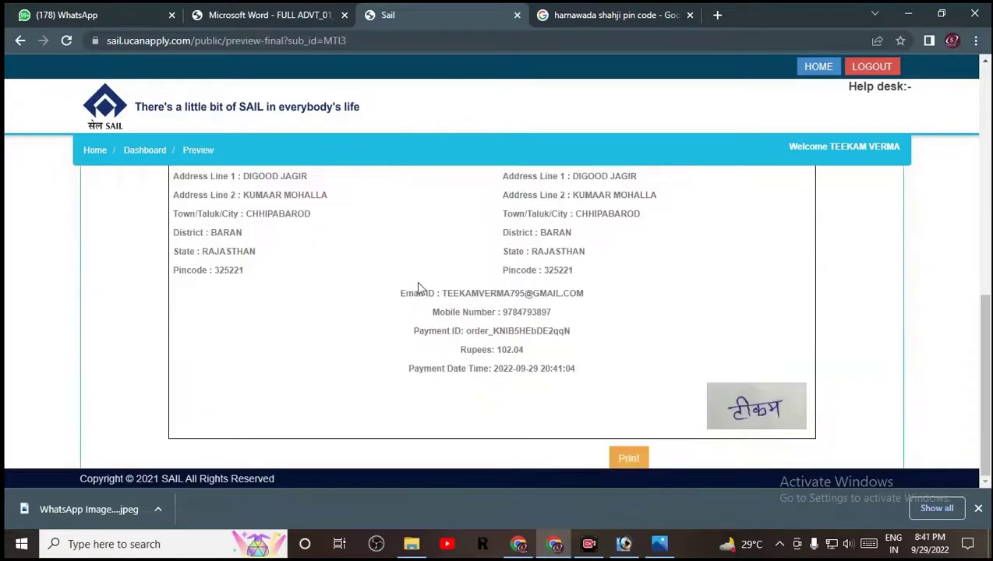
{"action": "left_click_drag", "start_coordinate": [460, 313], "coordinate": [453, 293]}
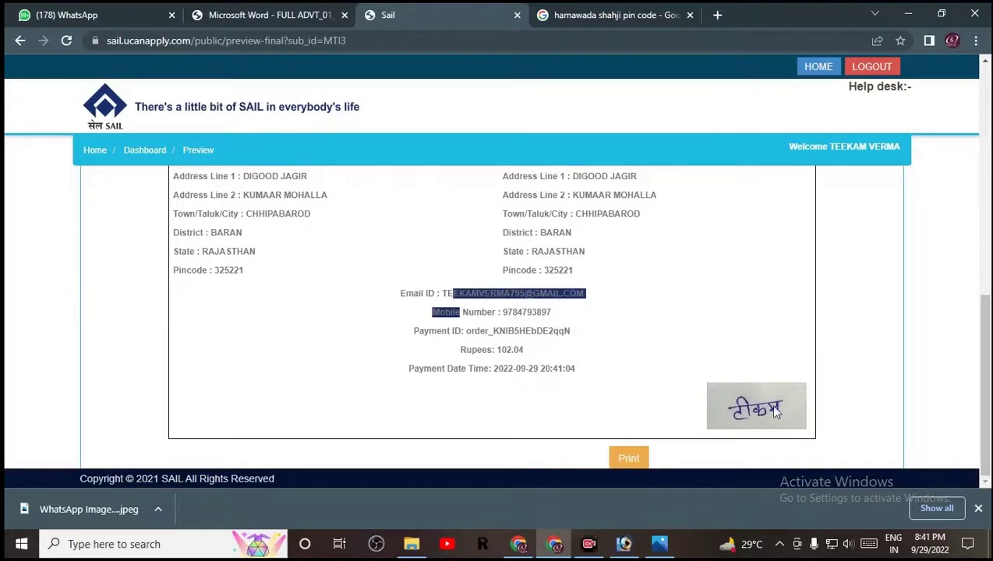
{"action": "key", "text": "ctrl+p"}
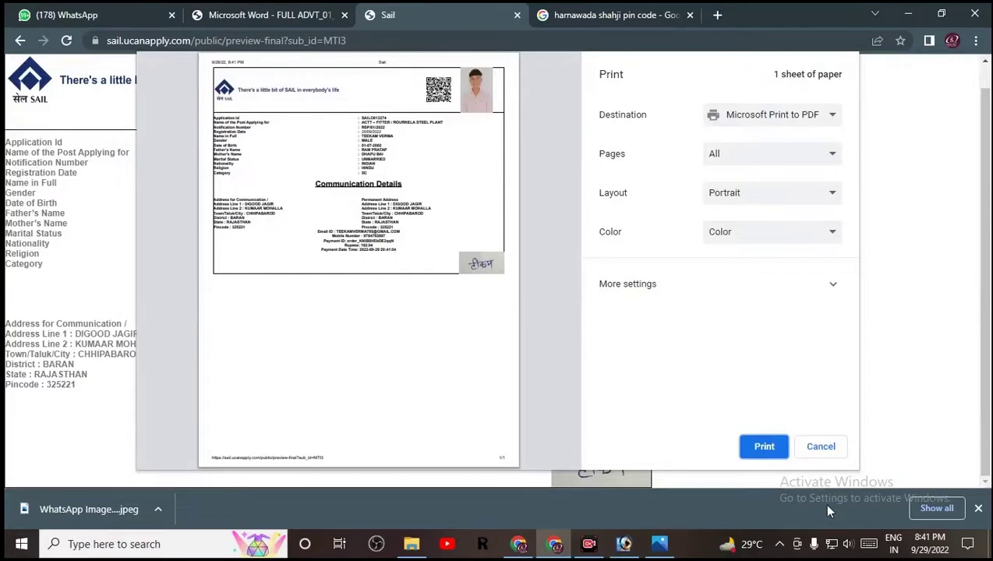
- Examine the post and vacancy tables for executives, non-executives and trainees in the Rourkela Steel Plant advertisement PDF
{"action": "left_click", "coordinate": [297, 9]}
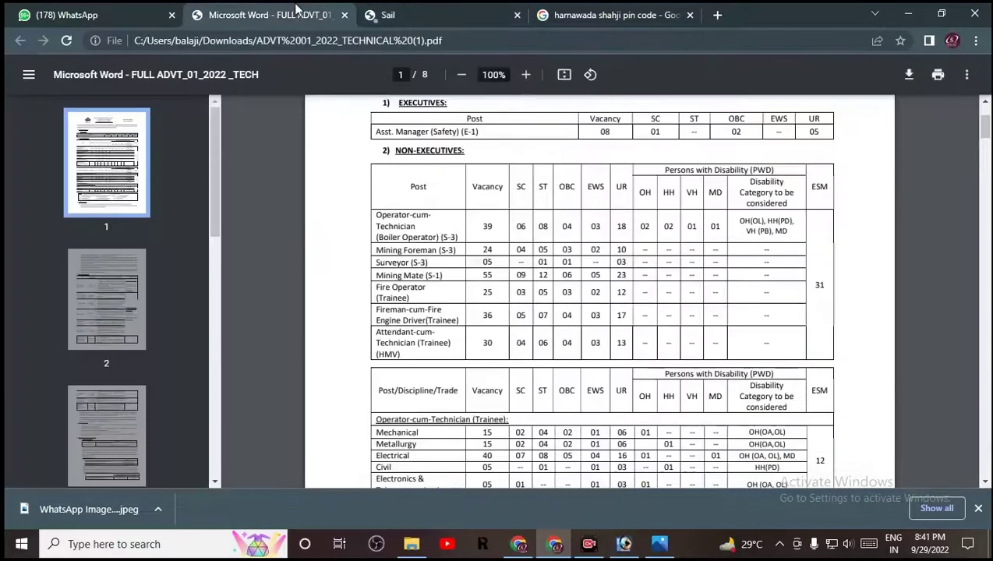
{"action": "scroll", "coordinate": [461, 321], "scroll_direction": "up", "scroll_amount": 2}
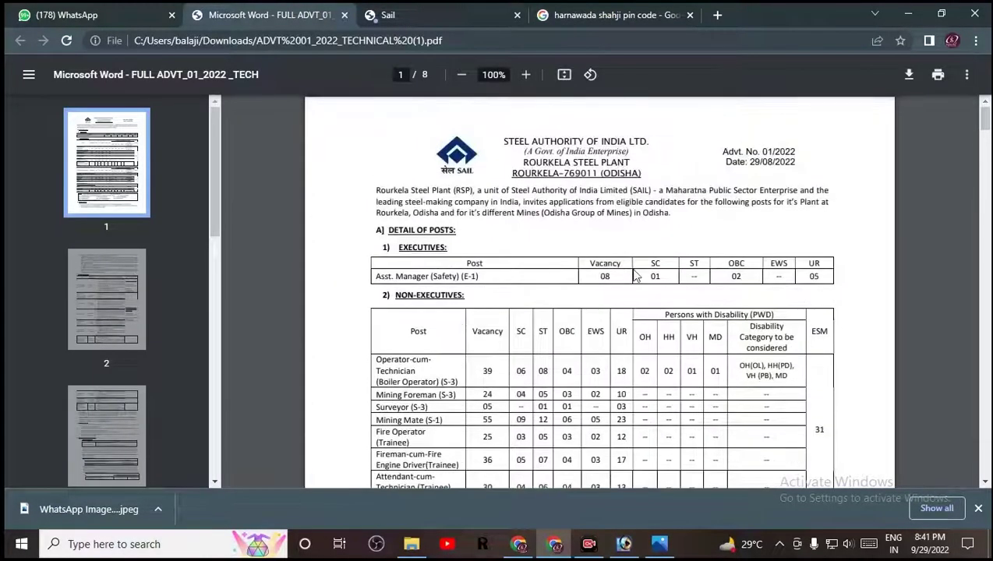
{"action": "scroll", "coordinate": [635, 275], "scroll_direction": "down", "scroll_amount": 6}
{"action": "scroll", "coordinate": [646, 297], "scroll_direction": "up", "scroll_amount": 3}
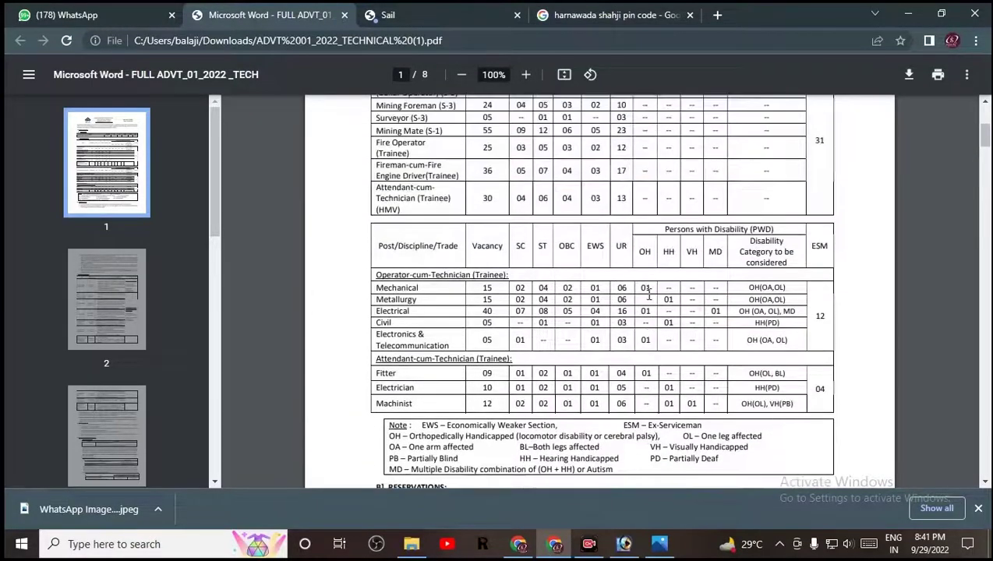